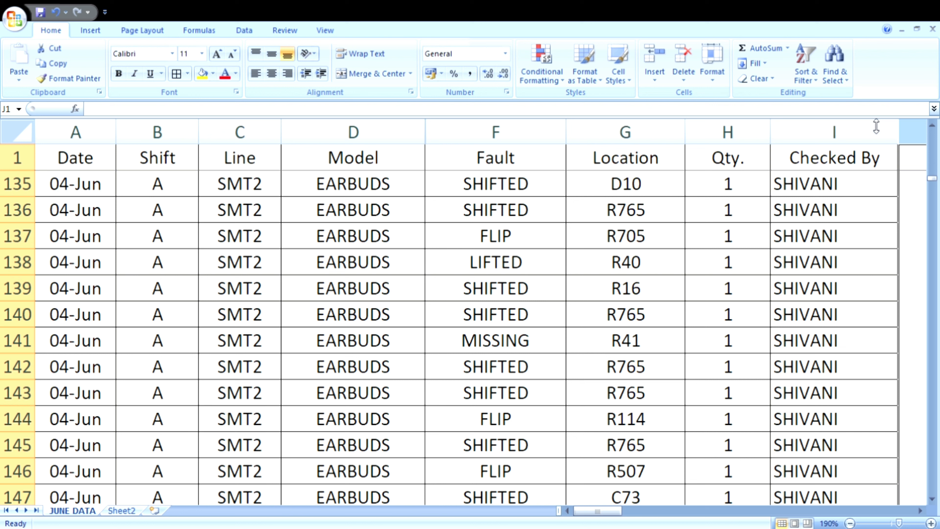
Step: Review the records on the JUNE DATA sheet and check the total of the Qty. column
scroll(592, 336, "up", 20)
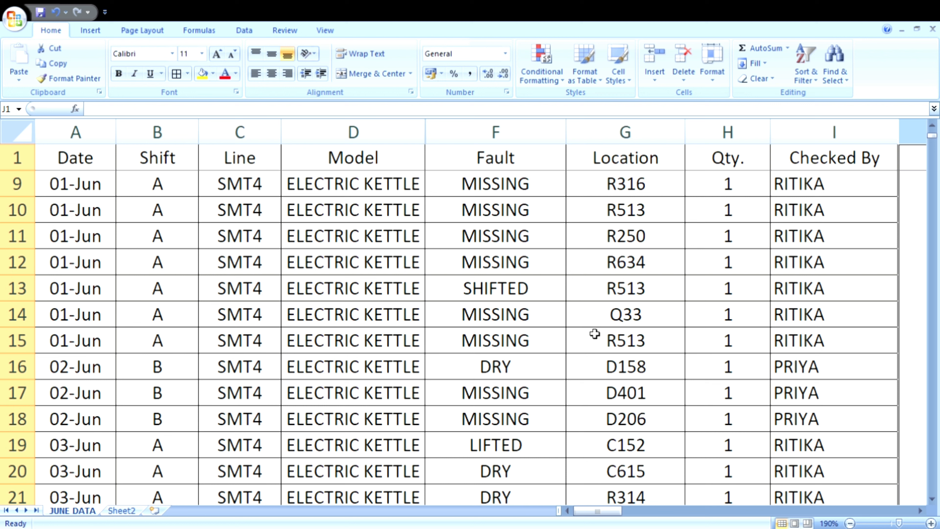
scroll(677, 310, "down", 20)
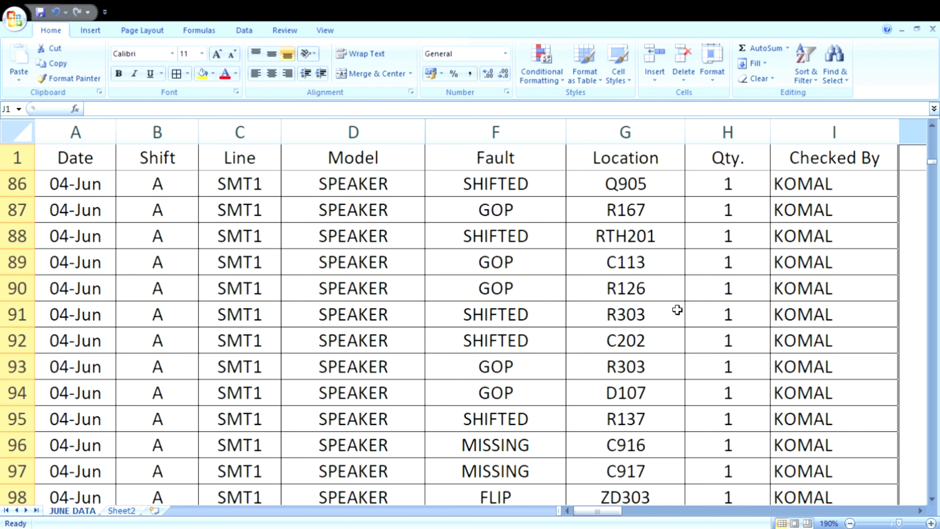
scroll(677, 310, "down", 2)
scroll(677, 310, "up", 20)
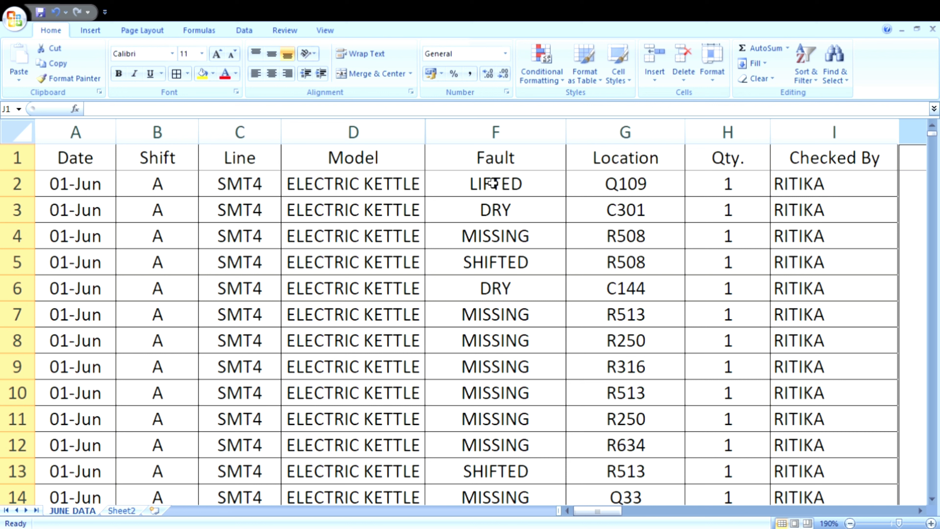
left_click(735, 150)
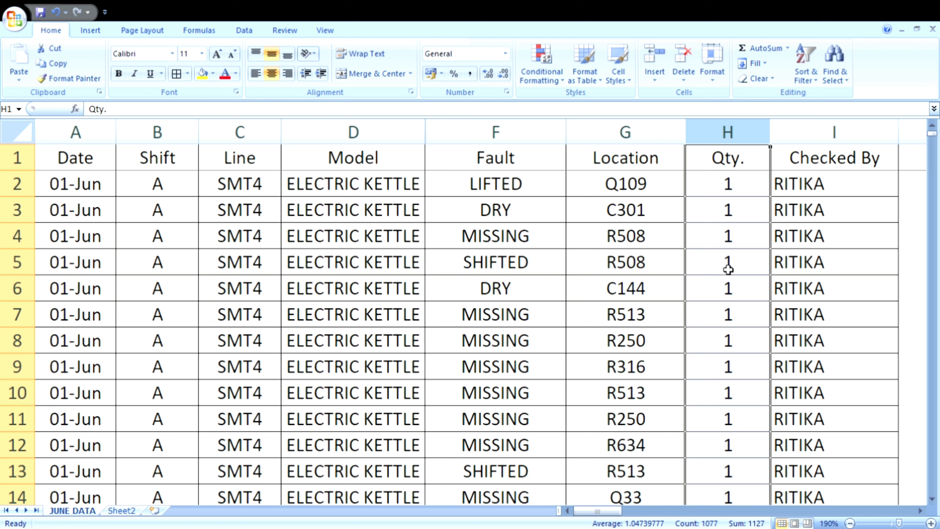
scroll(754, 287, "down", 20)
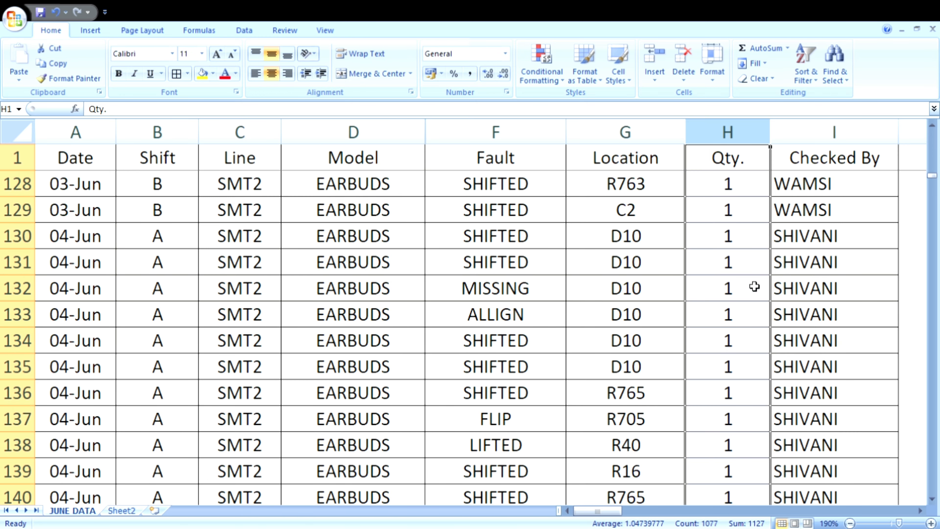
scroll(754, 287, "up", 20)
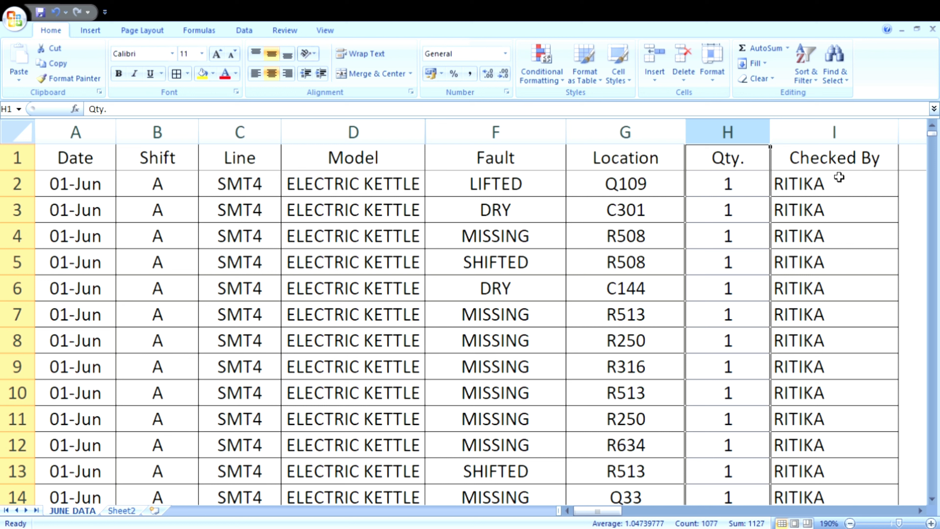
Step: Turn on AutoFilter for the header row of the JUNE DATA sheet
left_click(16, 157)
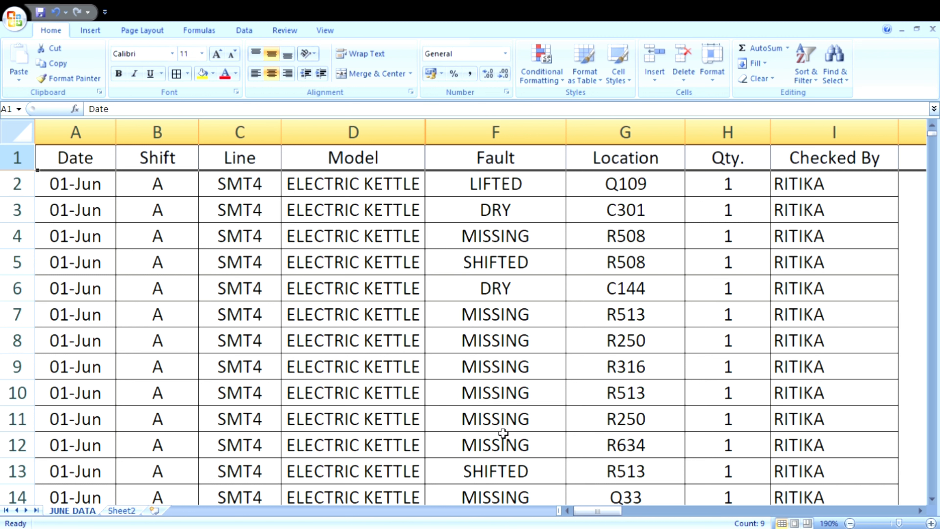
key("alt+a")
key("t")
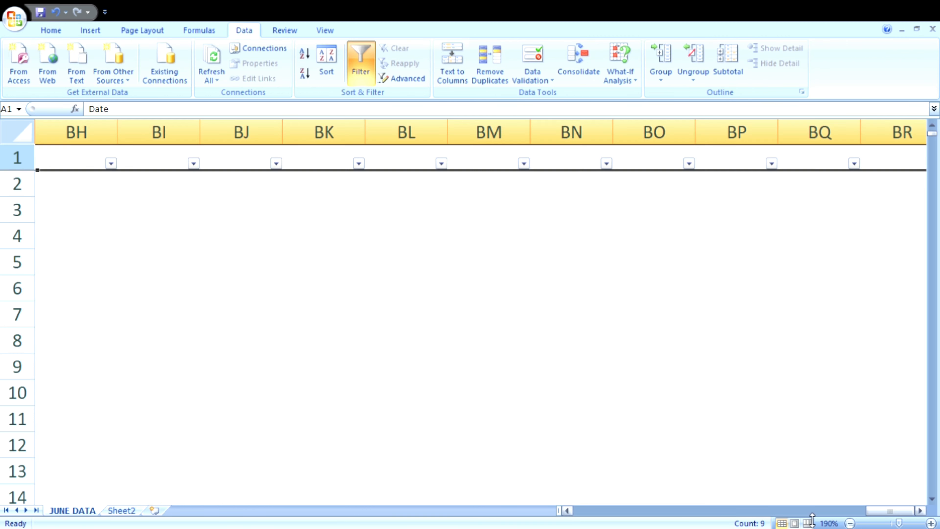
left_click_drag(888, 512, 565, 525)
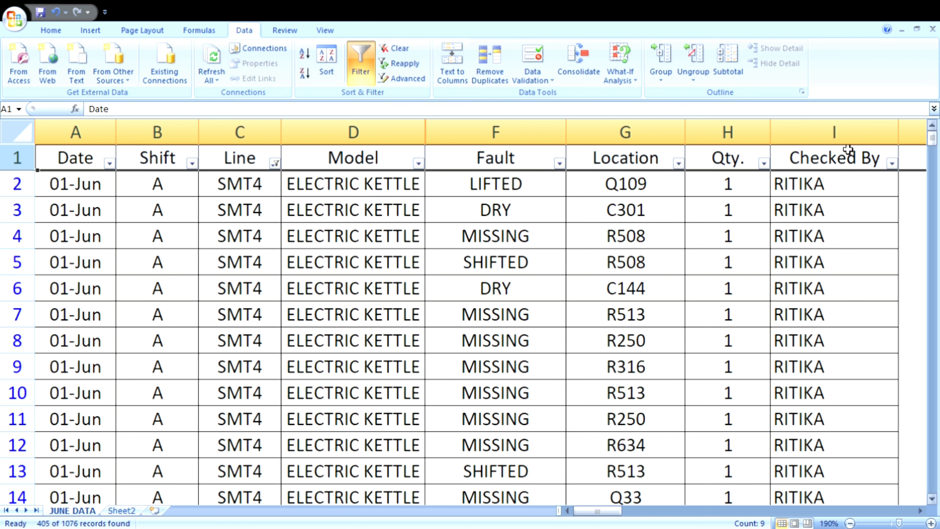
Step: Check the Qty. column's total for the filtered SMT4 electric kettle records and look through those rows
left_click(758, 137)
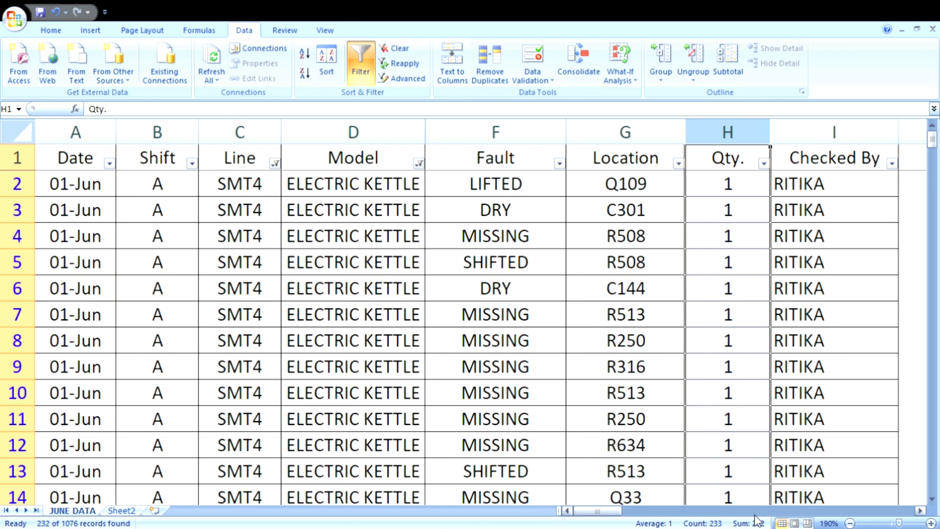
scroll(837, 417, "down", 10)
scroll(836, 416, "down", 20)
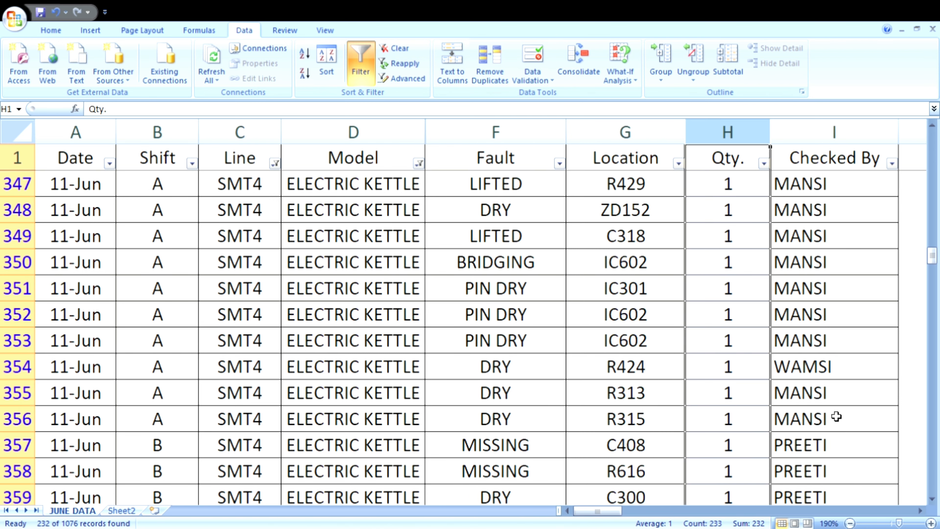
scroll(851, 268, "down", 7)
scroll(851, 270, "down", 20)
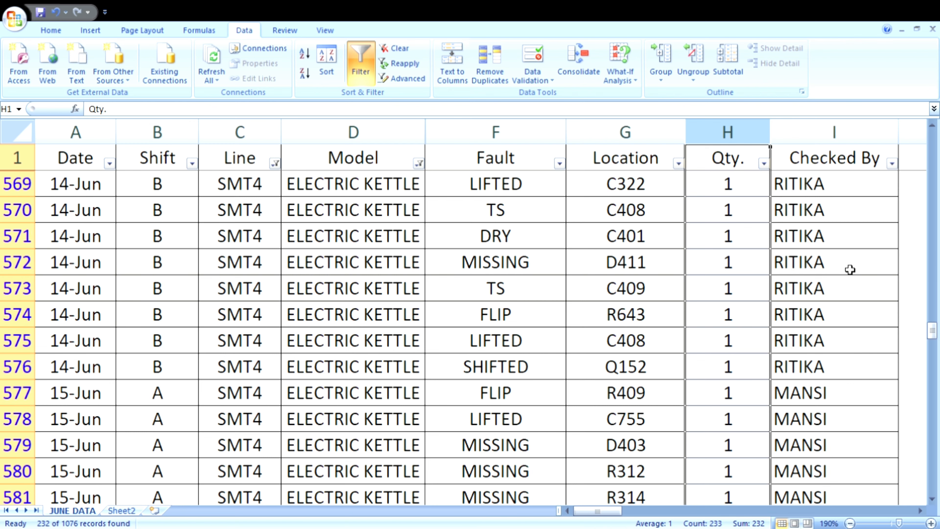
scroll(851, 269, "up", 20)
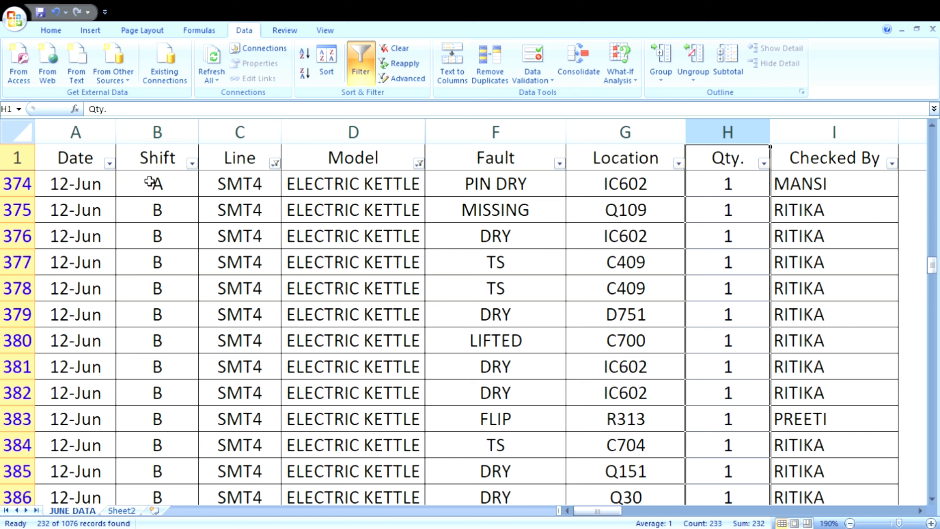
Step: Remove the filters from the header row and check the Qty. column's total for all records
left_click(26, 163)
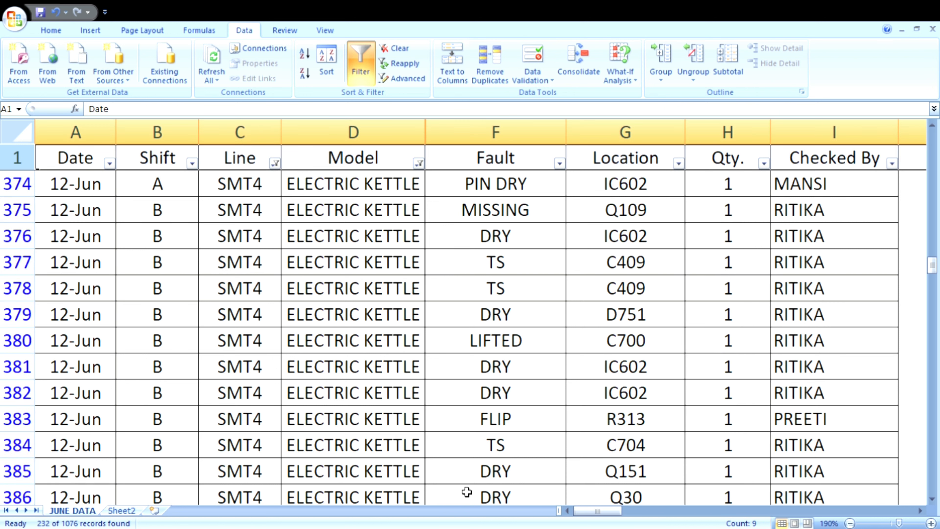
key("ctrl+shift+l")
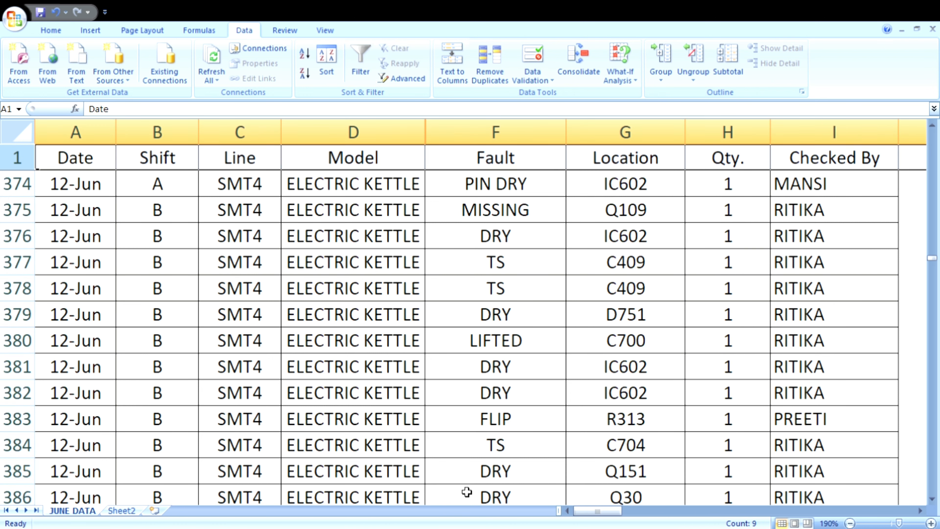
left_click(731, 134)
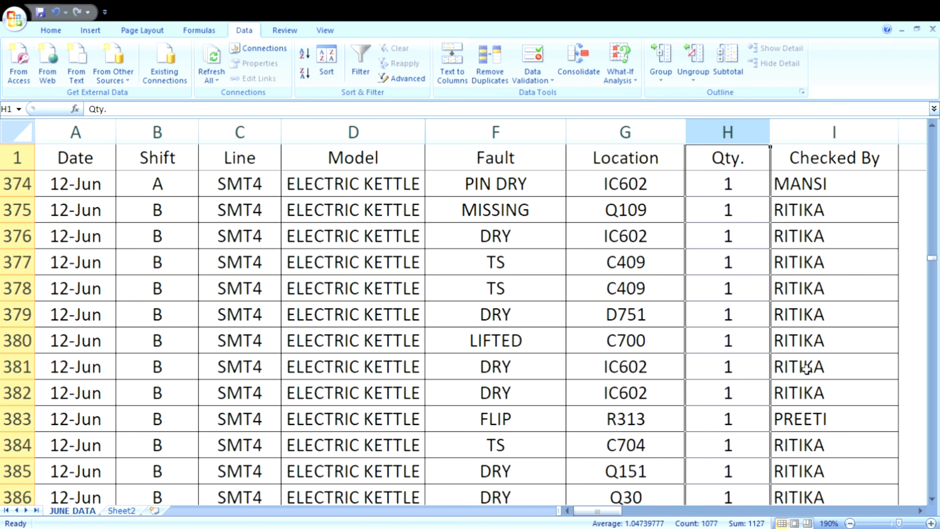
left_click(870, 341)
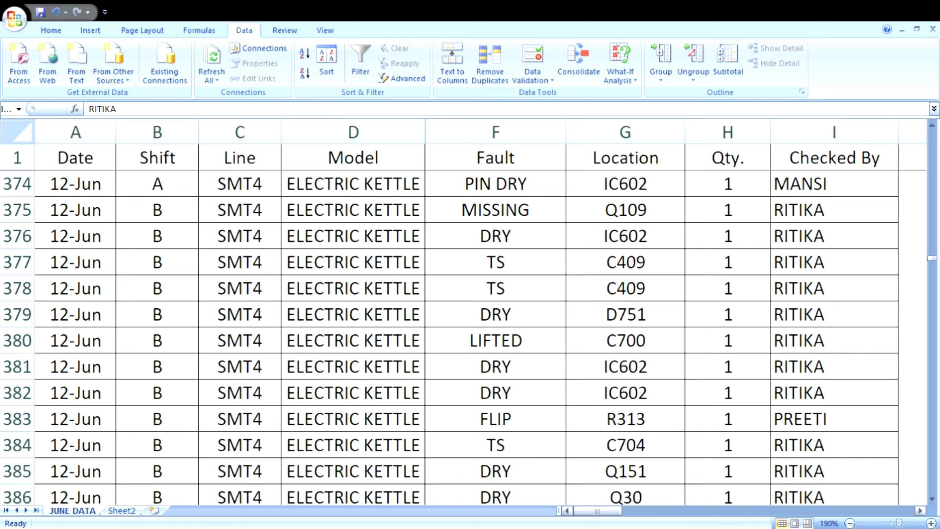
Step: Insert a PivotTable in cell A1 of Sheet2, using columns A to I of the JUNE DATA sheet as its source
left_click(124, 511)
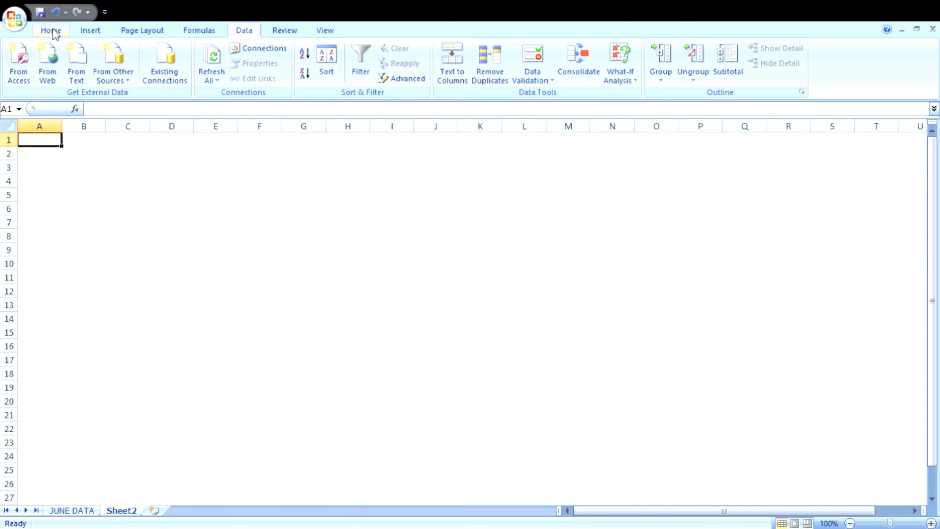
left_click(89, 31)
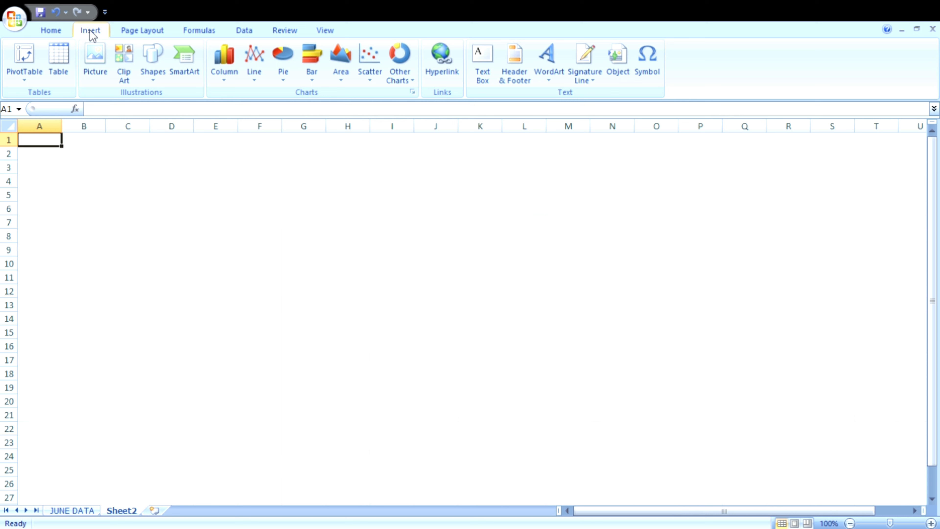
left_click(24, 63)
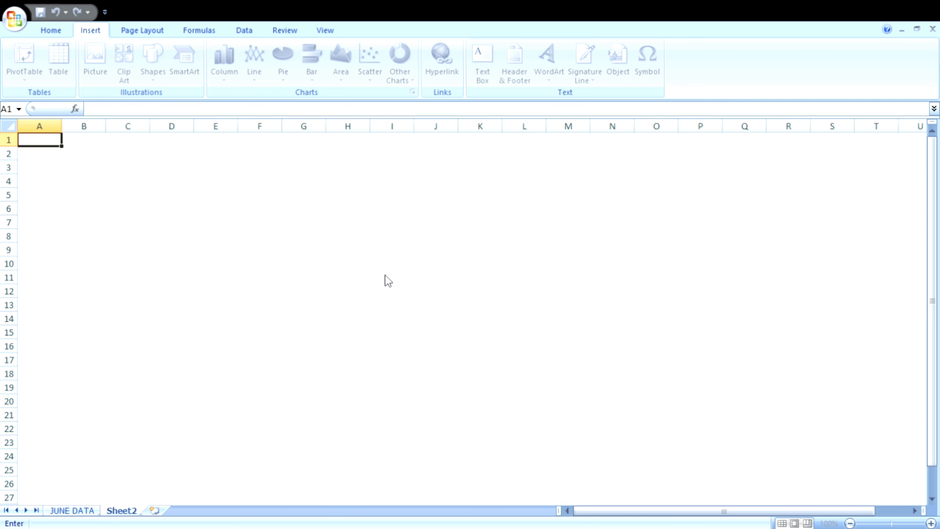
left_click(75, 513)
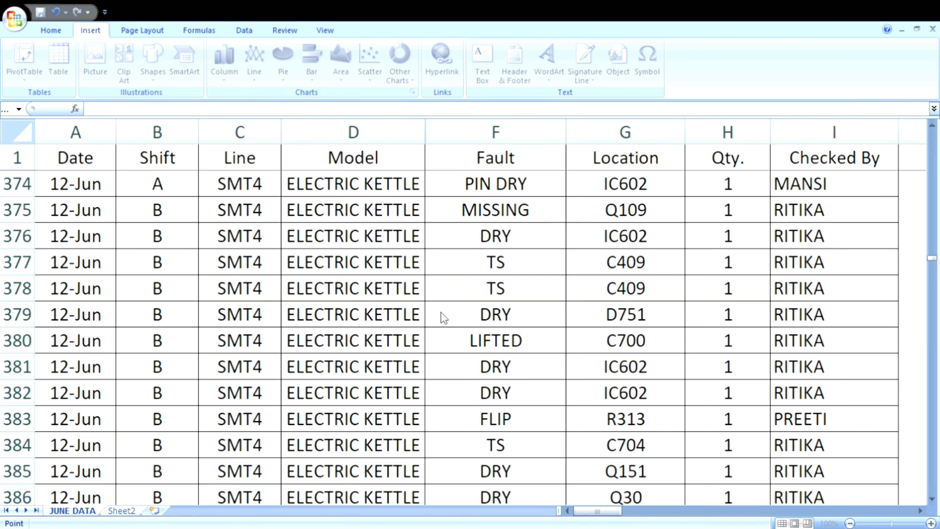
left_click(99, 146)
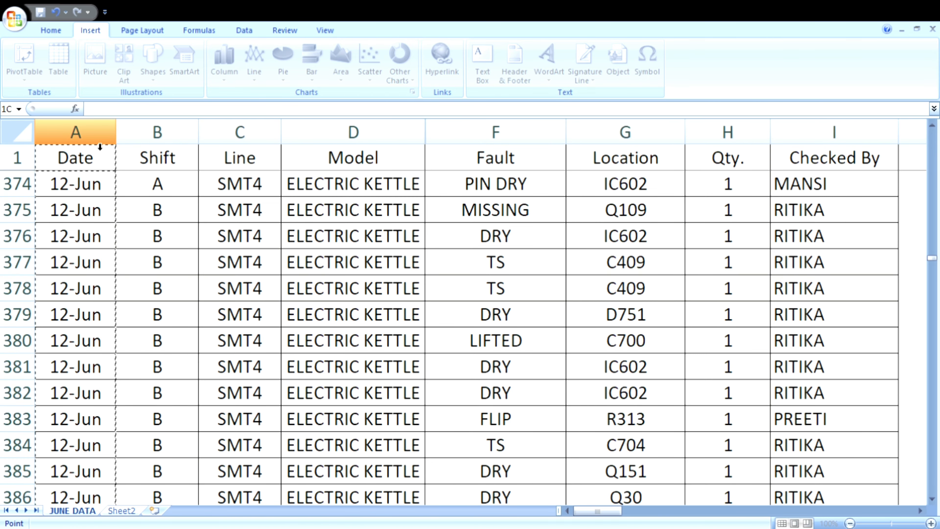
left_click_drag(99, 146, 835, 144)
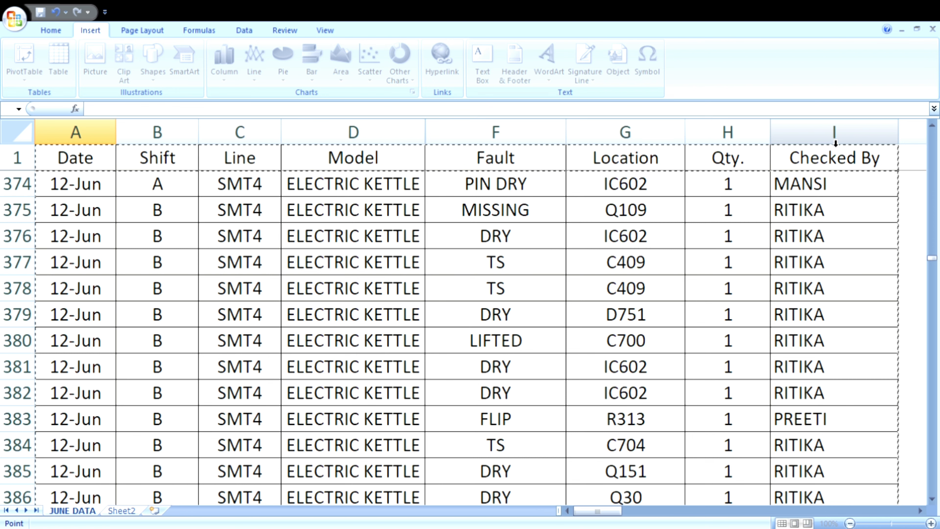
left_click_drag(836, 144, 846, 369)
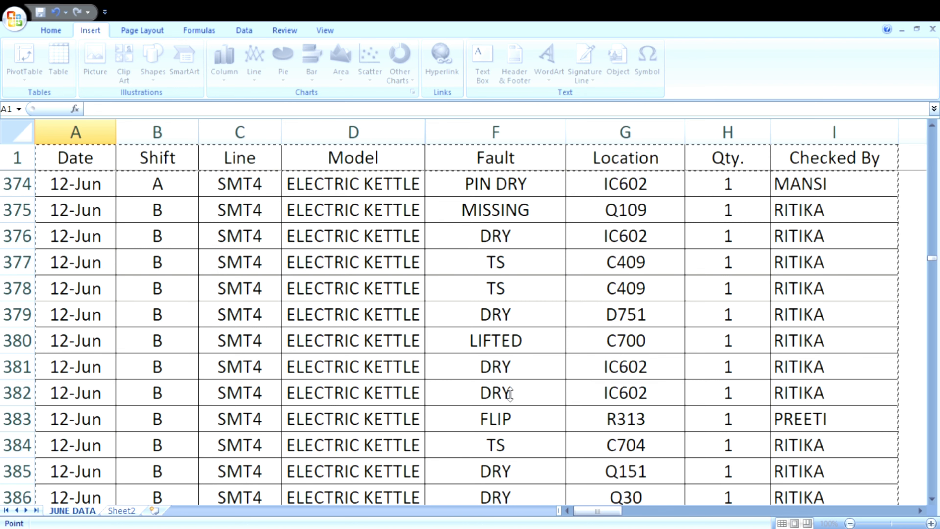
left_click(504, 373)
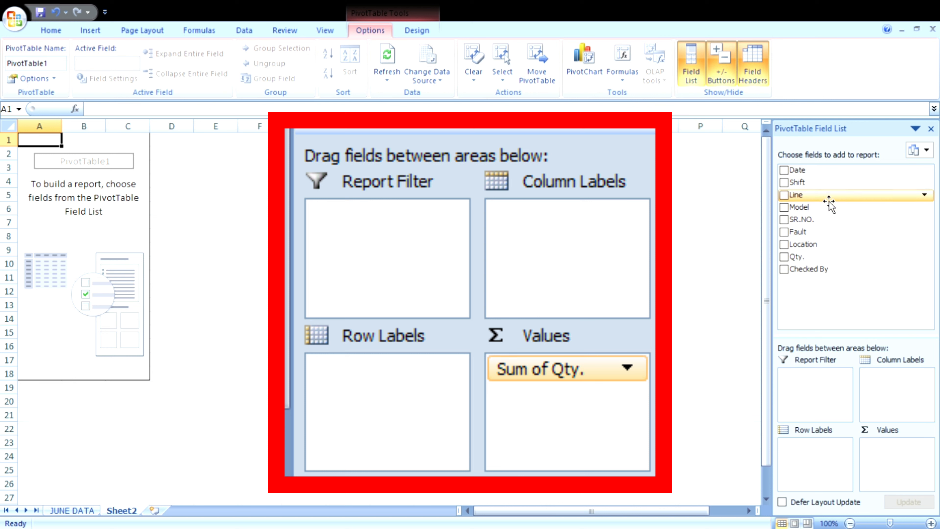
Step: Add the Checked By, Location, Fault, SR.NO., Model, Line, Shift and Date fields to the PivotTable's report filter
left_click_drag(829, 269, 814, 391)
left_click_drag(816, 250, 814, 387)
left_click_drag(812, 237, 829, 406)
left_click_drag(810, 220, 833, 405)
left_click_drag(814, 197, 831, 387)
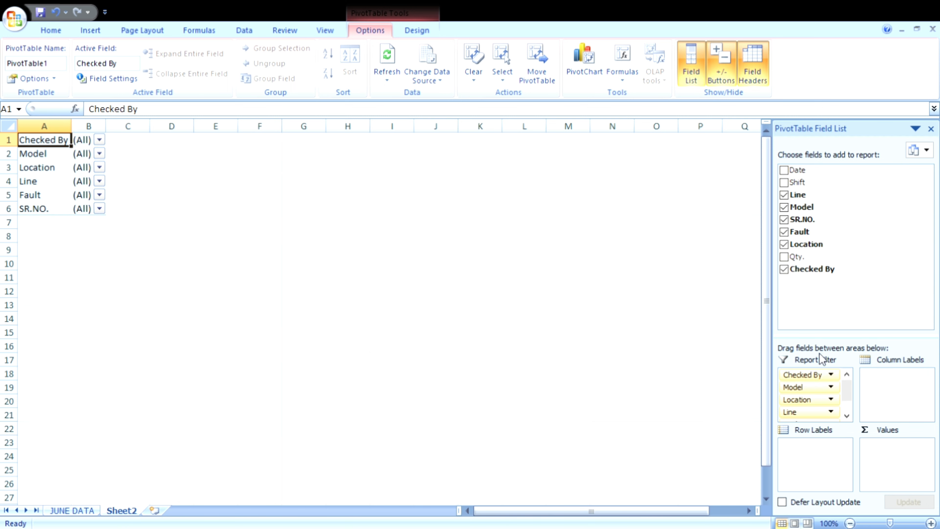
left_click_drag(797, 182, 822, 378)
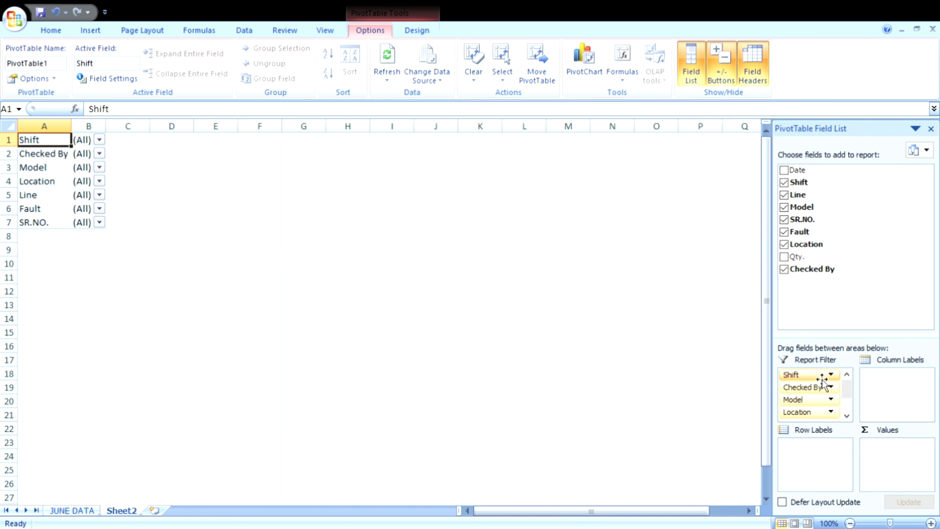
left_click_drag(797, 175, 820, 392)
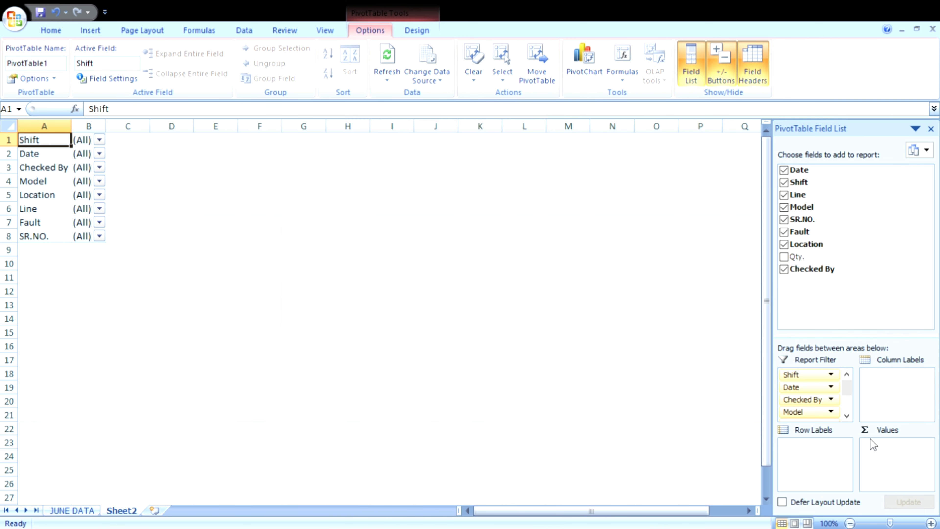
Step: Add the Qty. field to the PivotTable's values and summarize it by Sum
left_click_drag(812, 257, 901, 460)
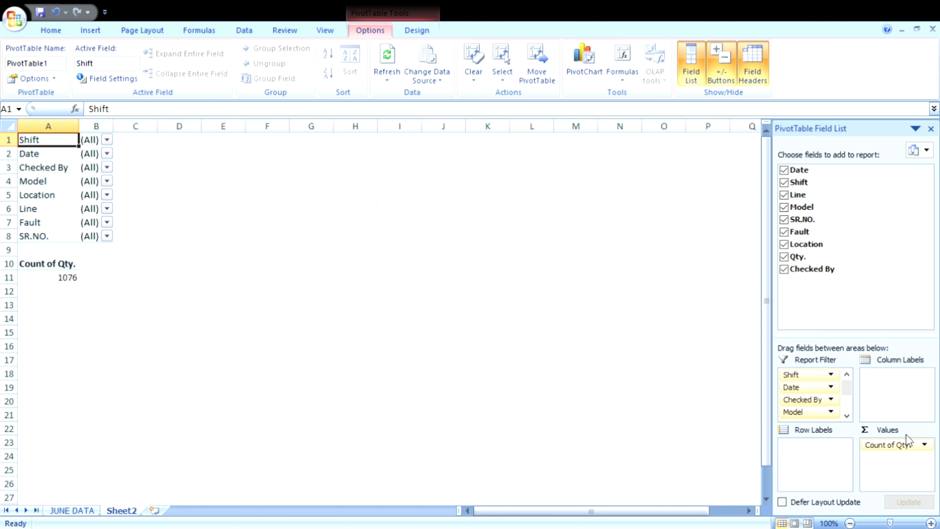
left_click(911, 448)
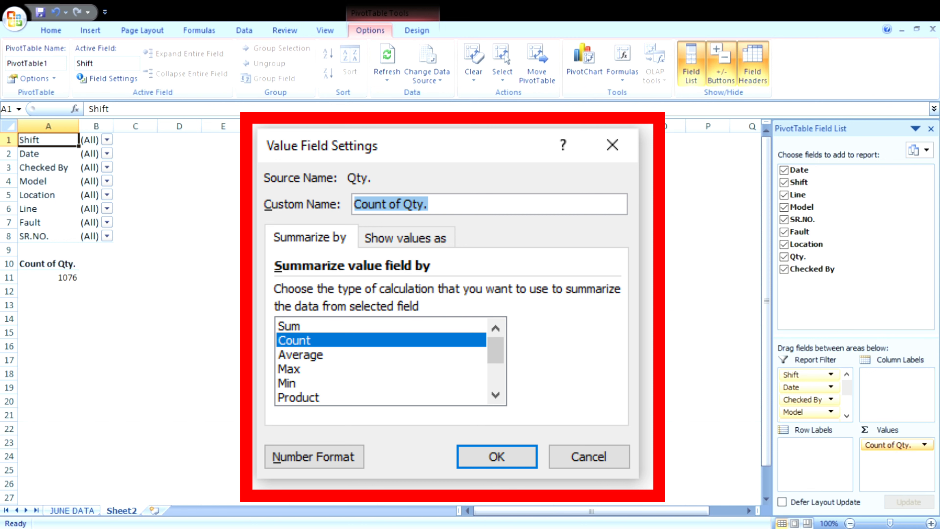
left_click(467, 381)
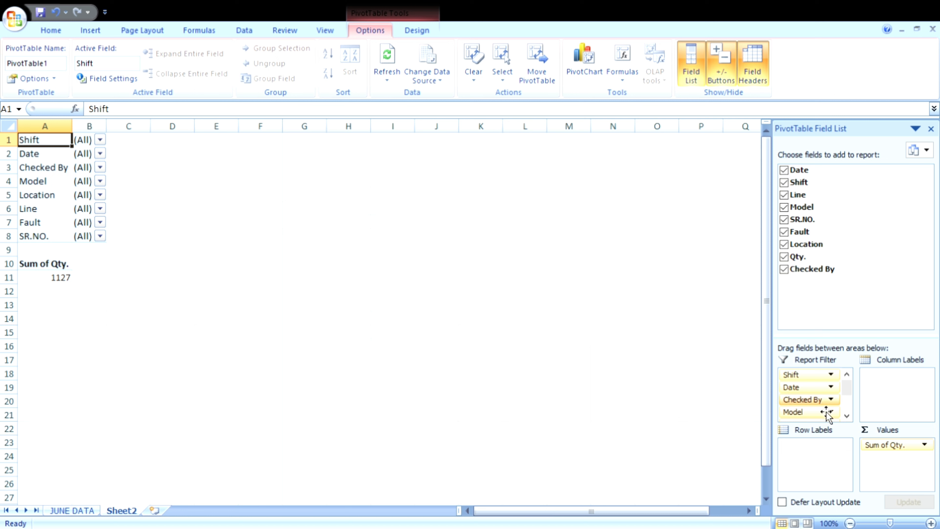
Step: Move the Fault field from the report filter to the row labels and review the quantity per fault
left_click(847, 417)
left_click(846, 417)
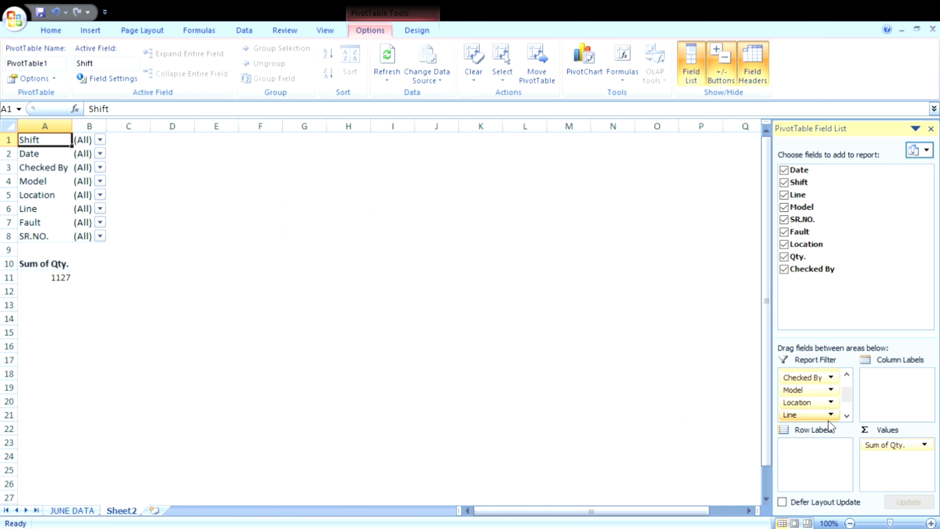
left_click(846, 416)
left_click(847, 417)
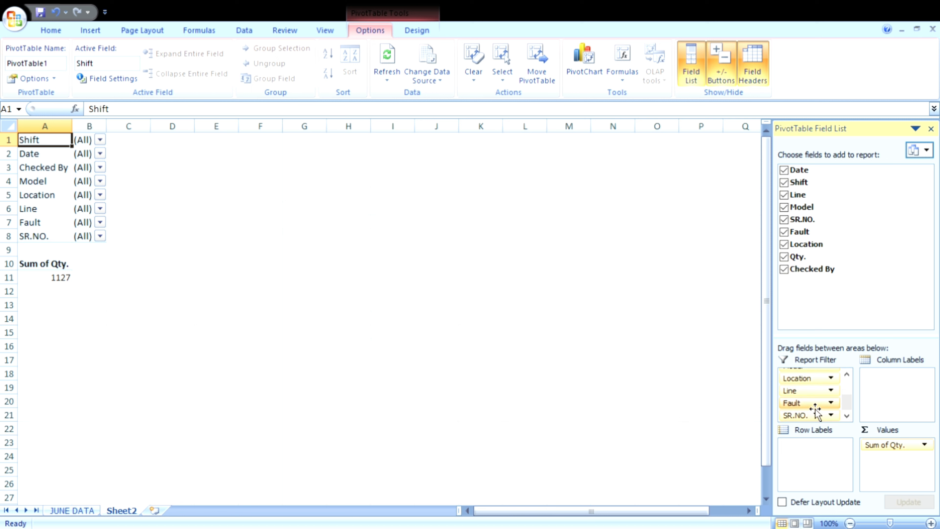
left_click_drag(795, 403, 813, 460)
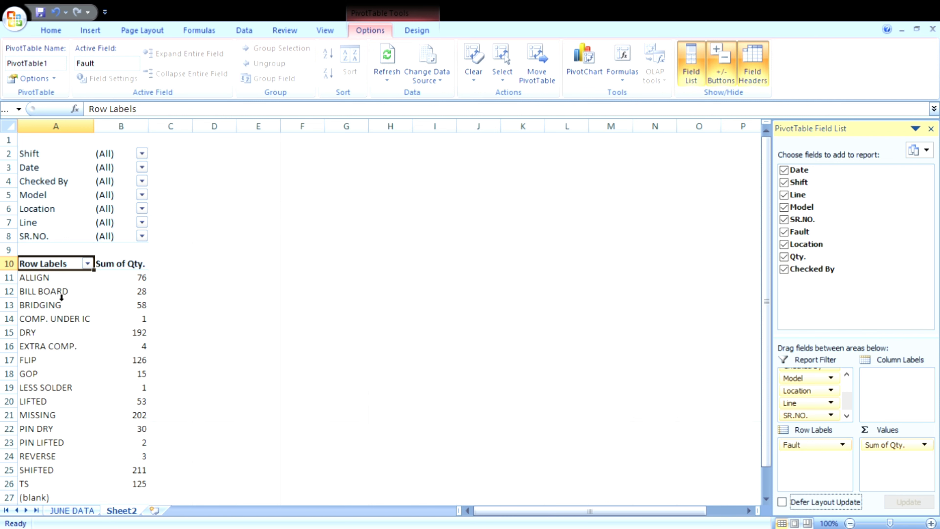
scroll(61, 297, "down", 2)
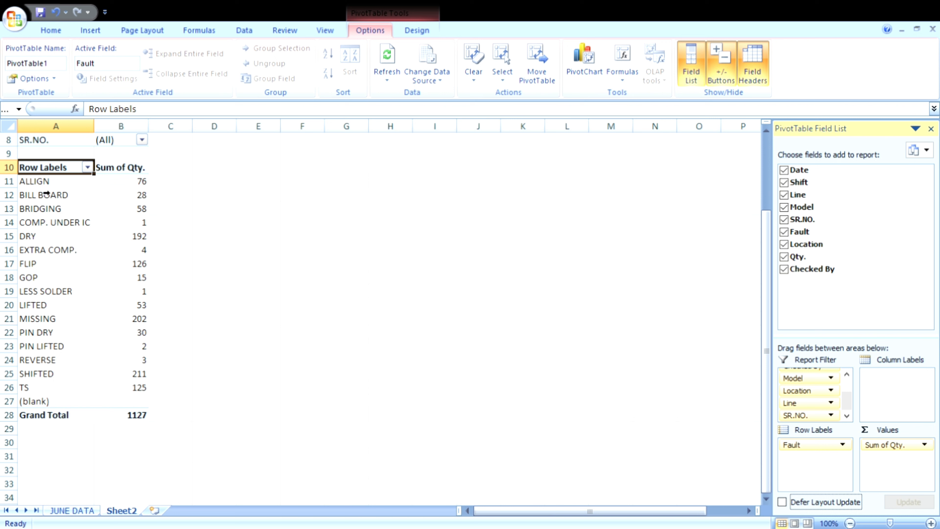
Step: Sort the PivotTable's faults by summed quantity from largest to smallest and move the Model field to the column labels
left_click_drag(60, 263, 128, 480)
left_click_drag(143, 152, 146, 485)
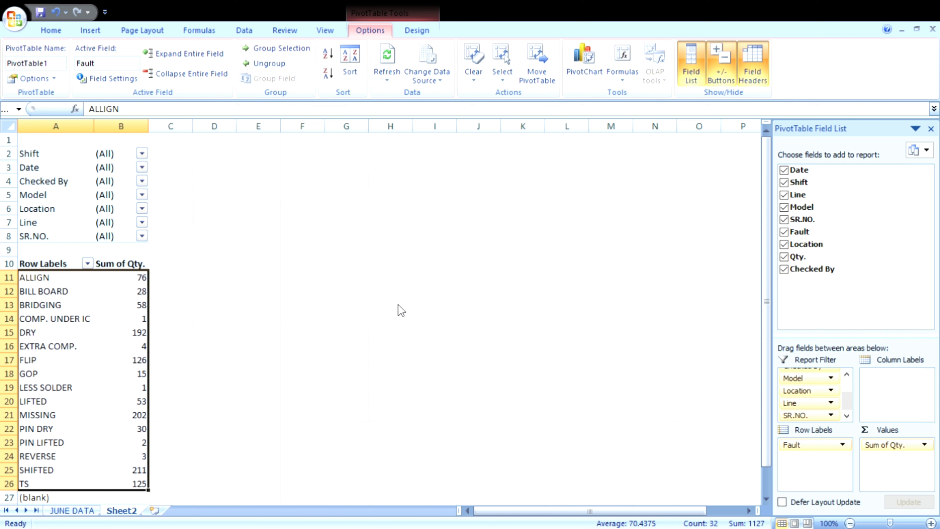
left_click(442, 374)
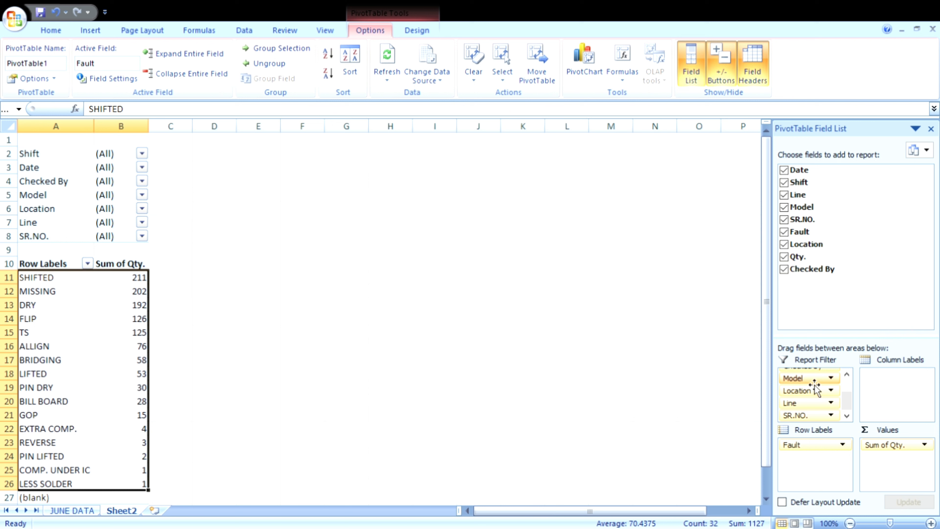
left_click_drag(816, 386, 886, 386)
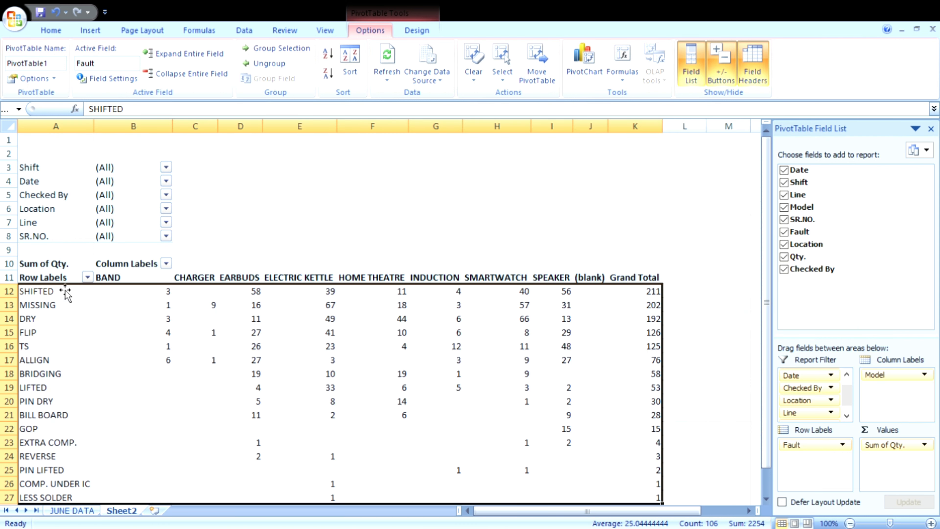
Step: Add borders around all cells of the PivotTable from A11 to K29 and center their contents horizontally and vertically
left_click_drag(68, 283, 658, 490)
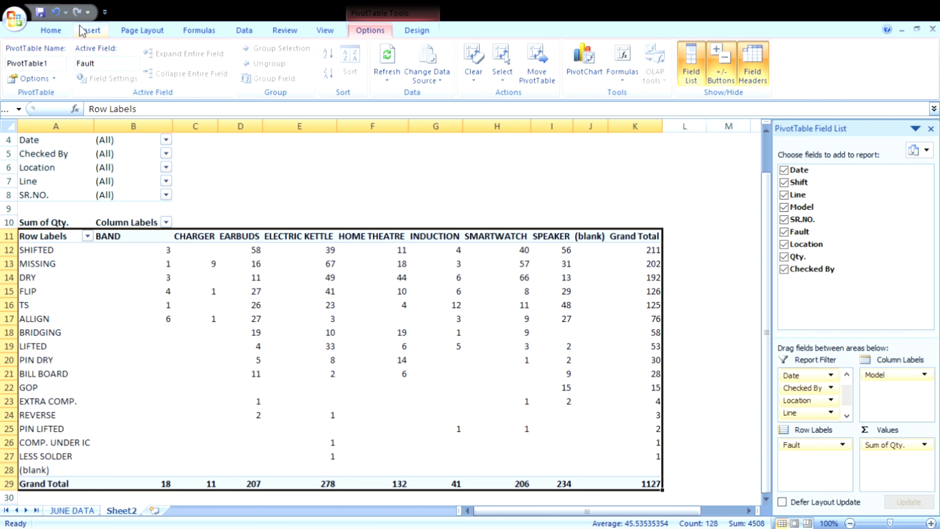
left_click(50, 32)
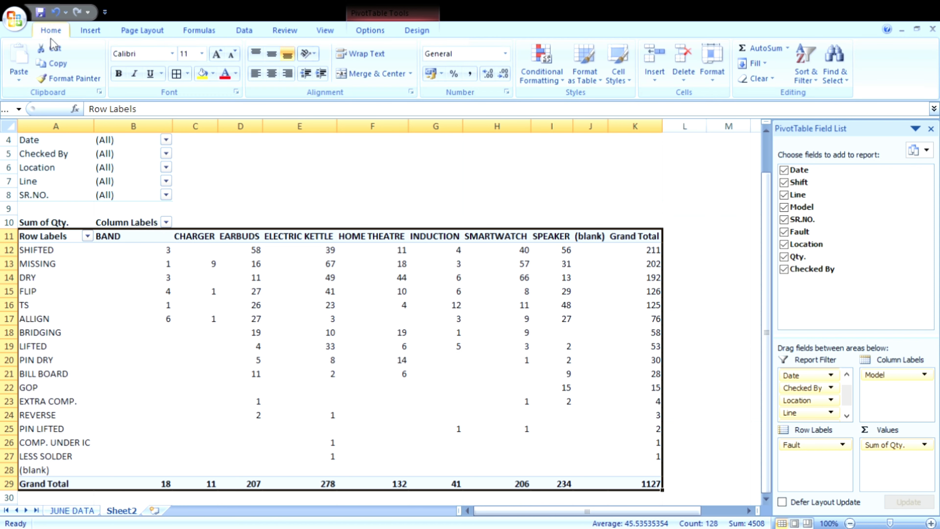
left_click(177, 74)
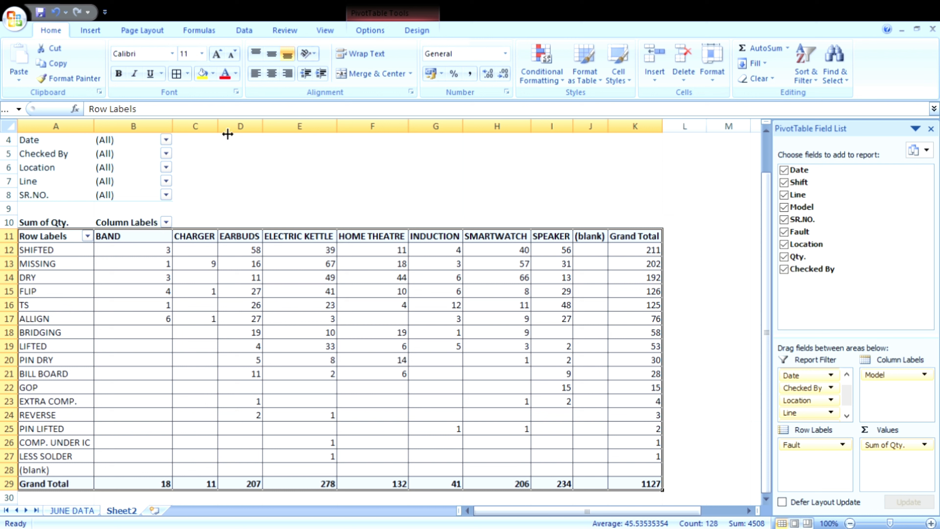
left_click(272, 74)
left_click(272, 55)
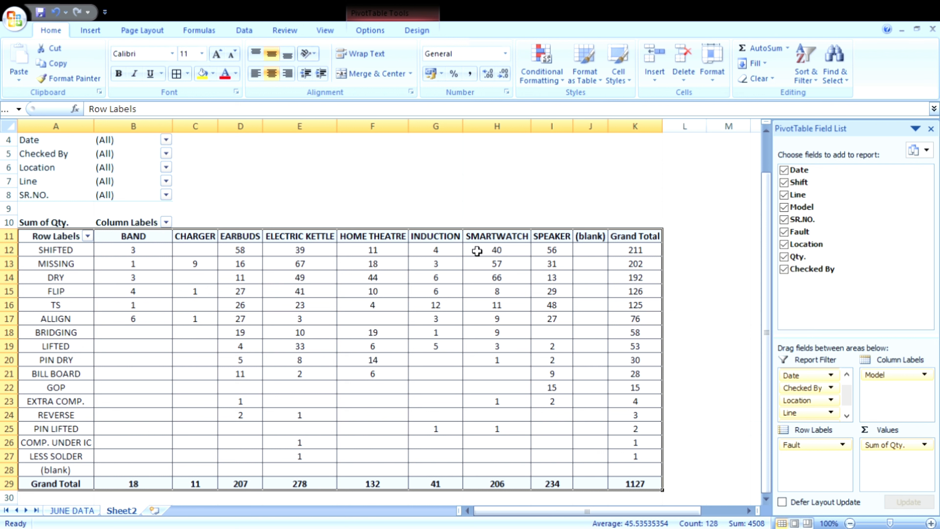
Step: Filter the PivotTable report to the SMT4 line
scroll(267, 206, "up", 1)
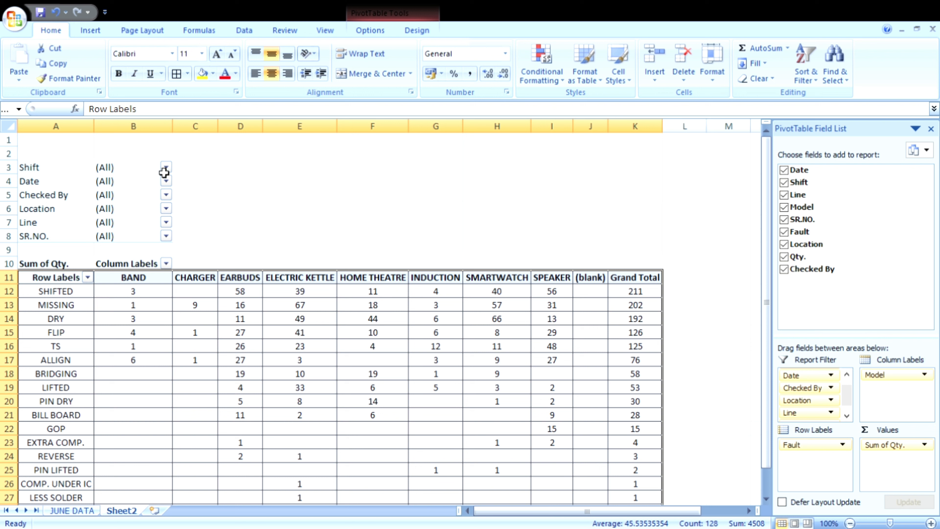
left_click(167, 222)
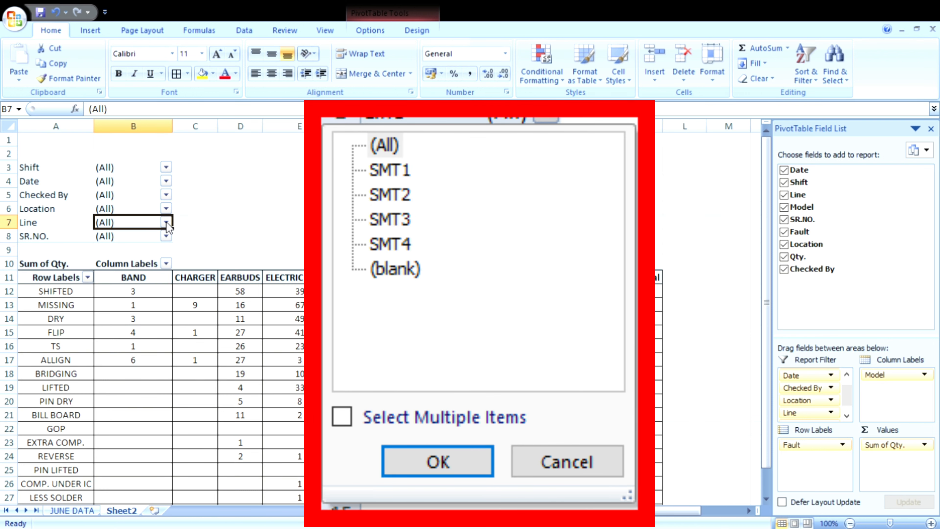
left_click(64, 281)
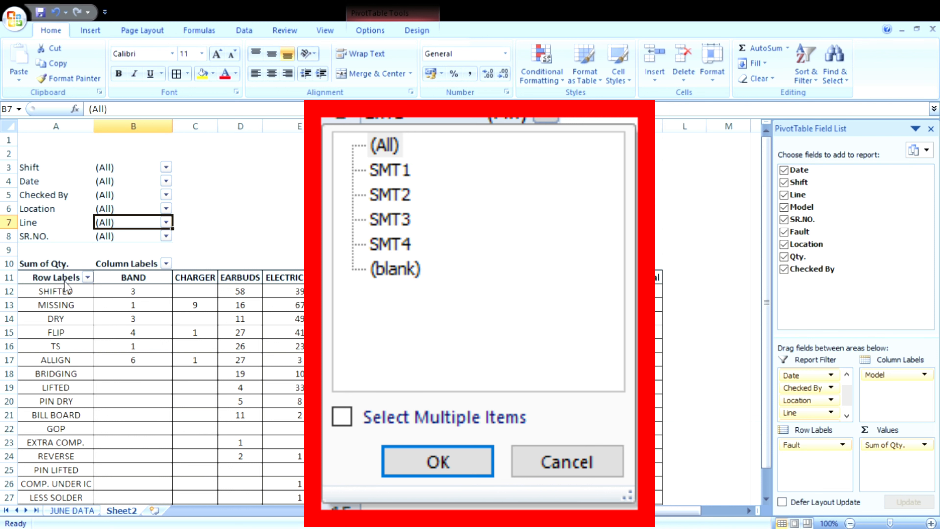
left_click(85, 381)
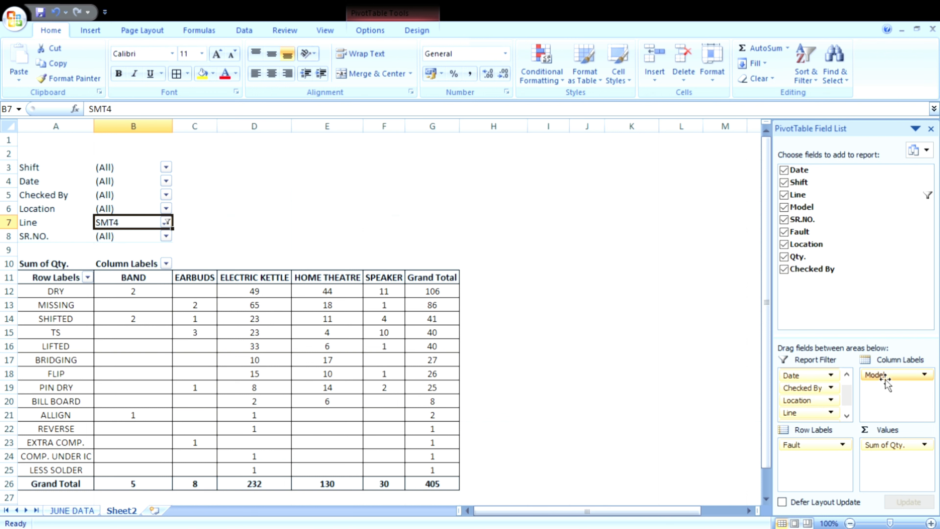
Step: Move the Model field back to the report filter and place the Checked By field in the column labels
left_click_drag(884, 375, 836, 408)
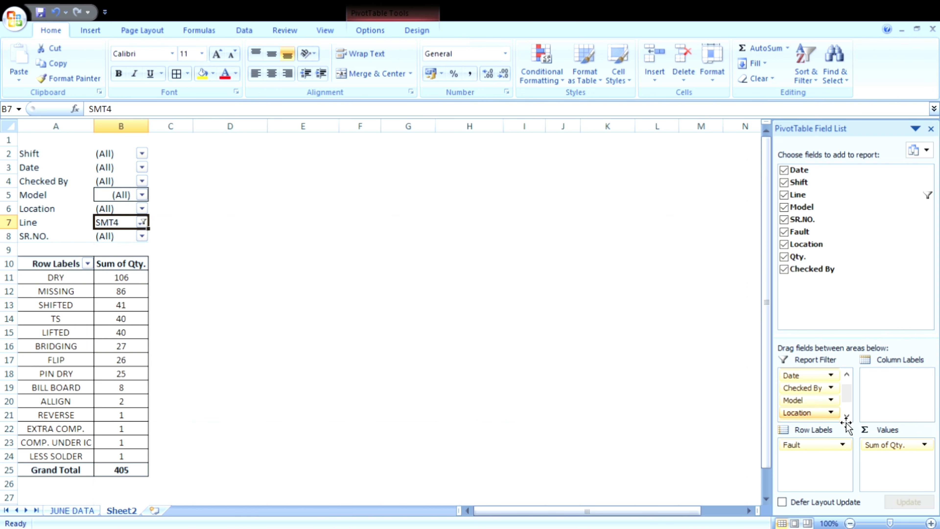
left_click(847, 375)
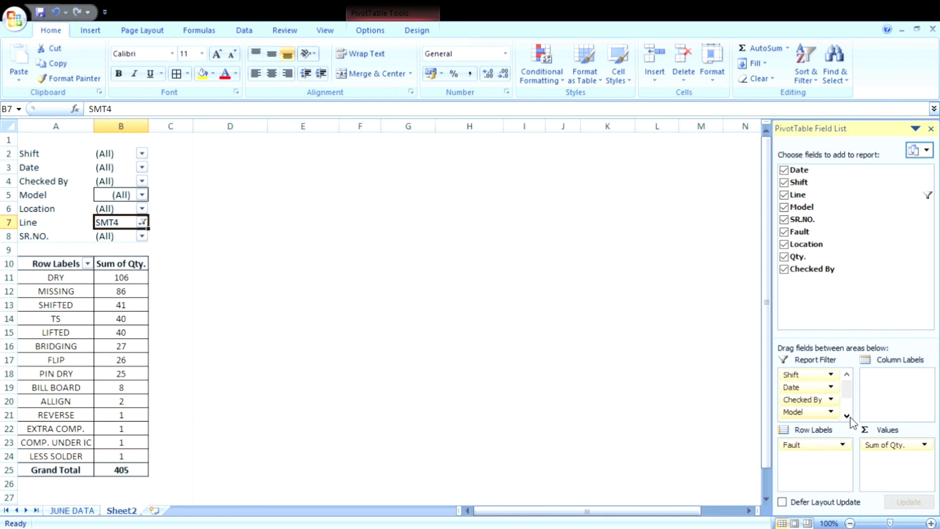
left_click_drag(810, 406, 914, 389)
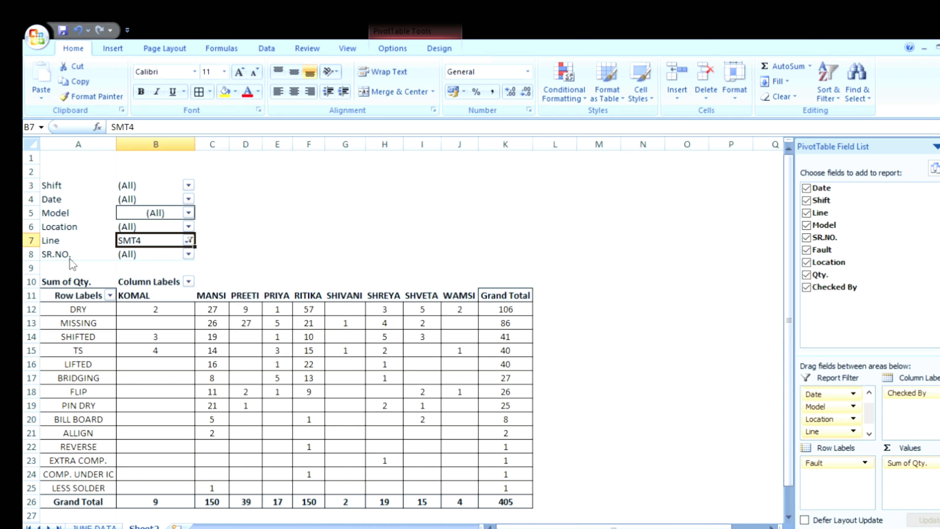
Step: Reset the Line filter to (All) and review the fault quantities per checker across the whole PivotTable
left_click(111, 397)
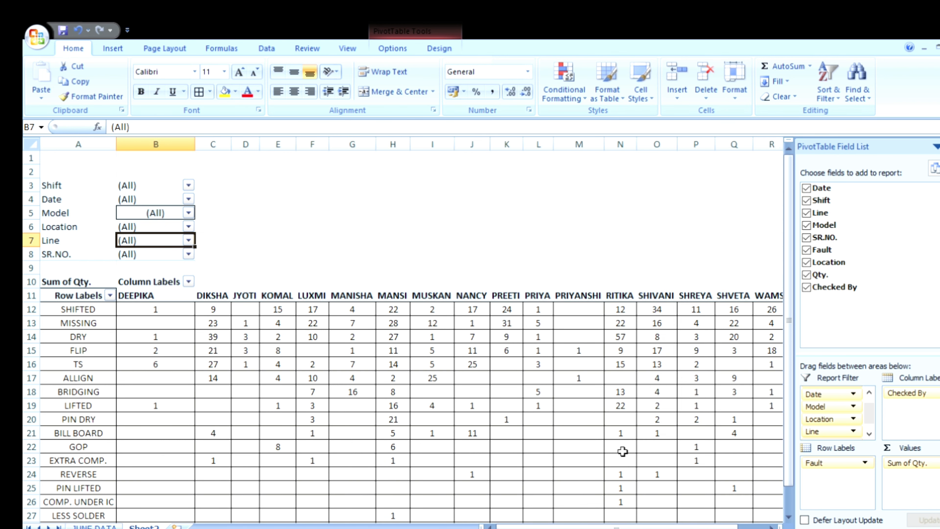
scroll(642, 336, "down", 20)
scroll(642, 336, "up", 13)
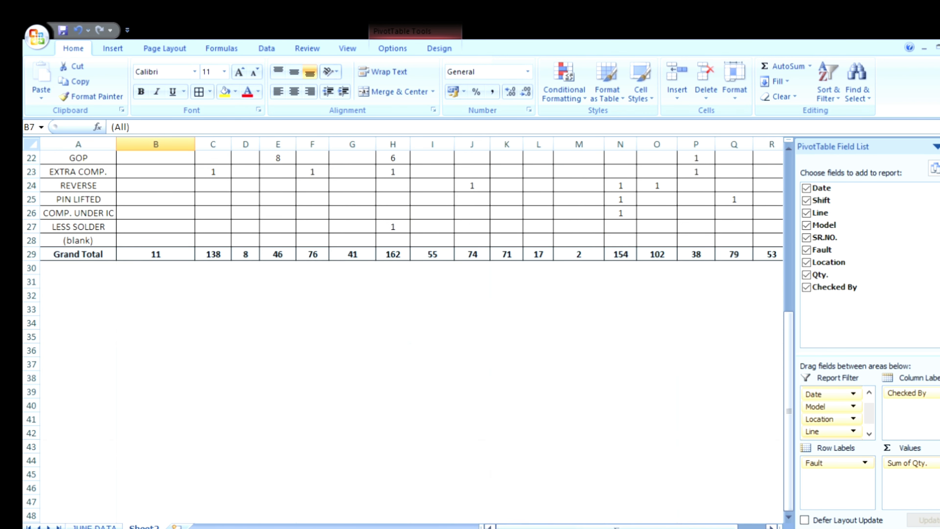
left_click_drag(625, 526, 651, 526)
scroll(725, 274, "up", 5)
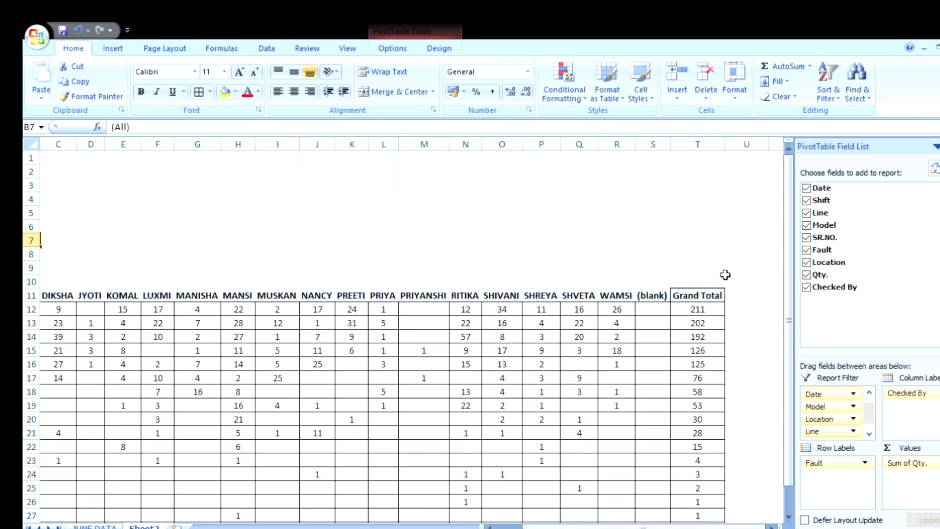
scroll(725, 273, "down", 1)
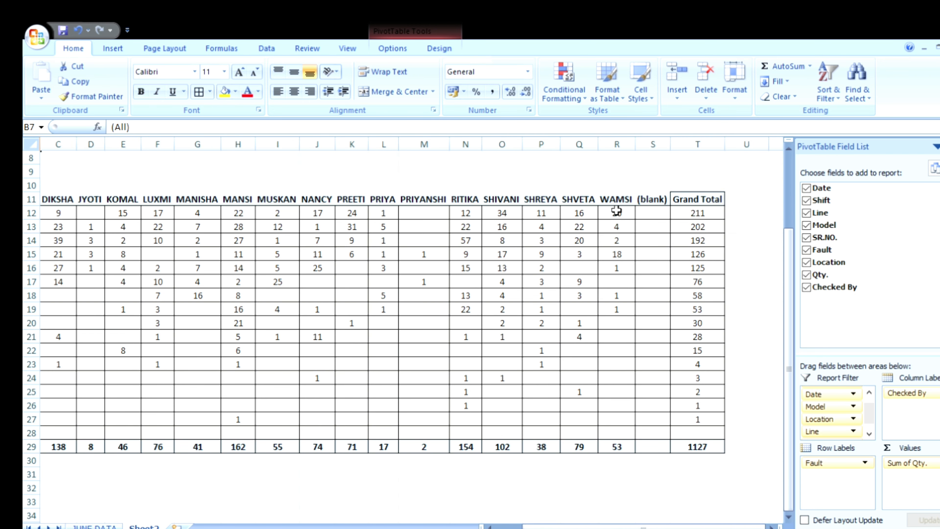
left_click(751, 288)
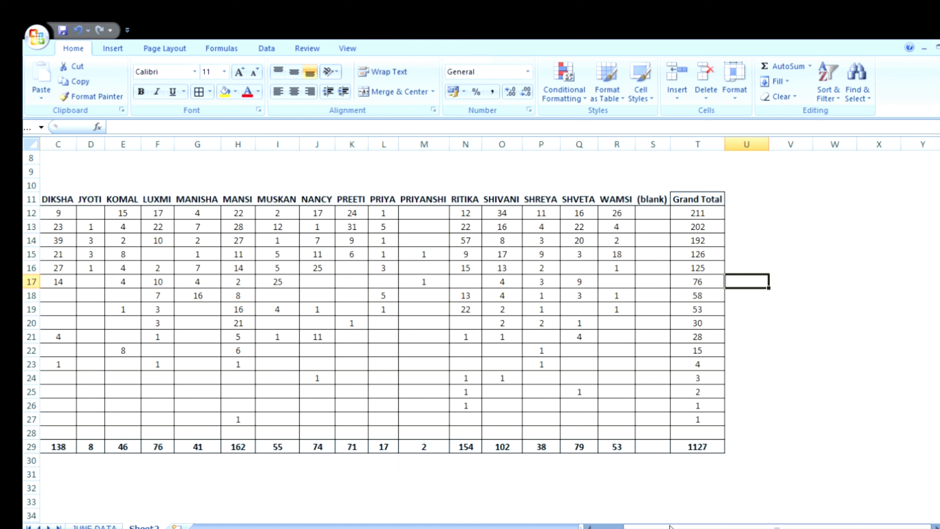
left_click_drag(700, 527, 673, 528)
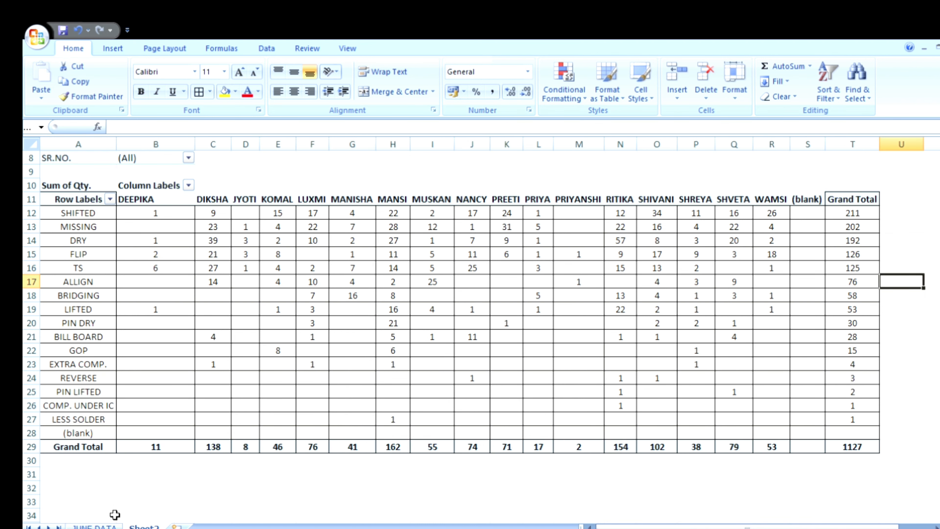
Step: Go to the JUNE DATA sheet and select columns A to I to review the PivotTable's source range
left_click(95, 526)
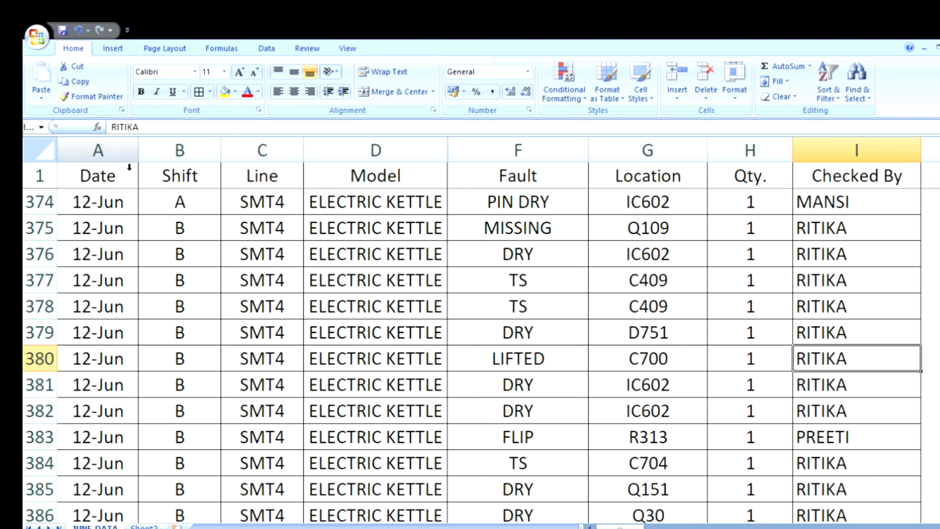
left_click(121, 158)
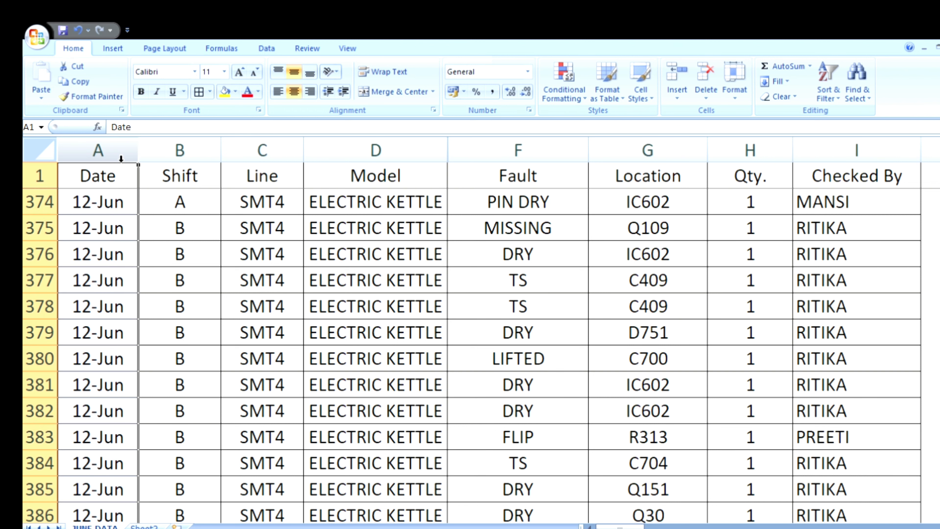
left_click_drag(121, 158, 847, 173)
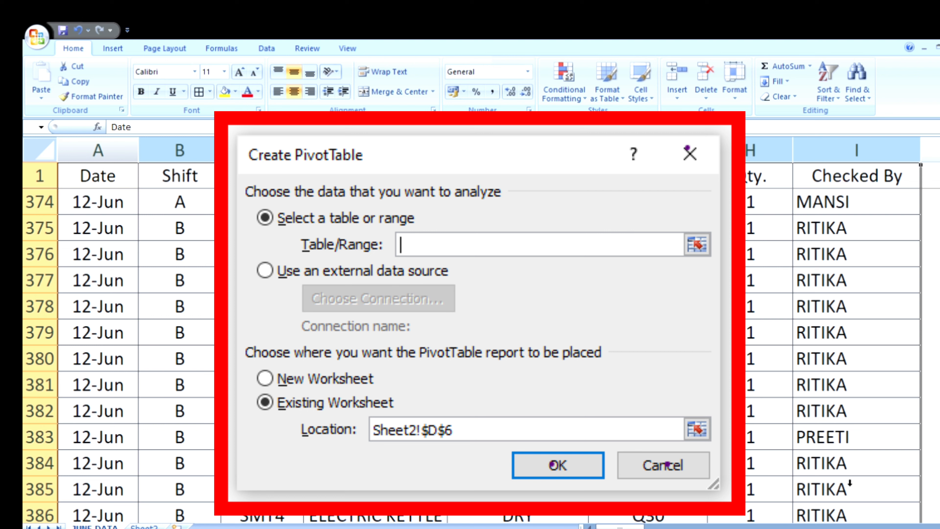
left_click(891, 465)
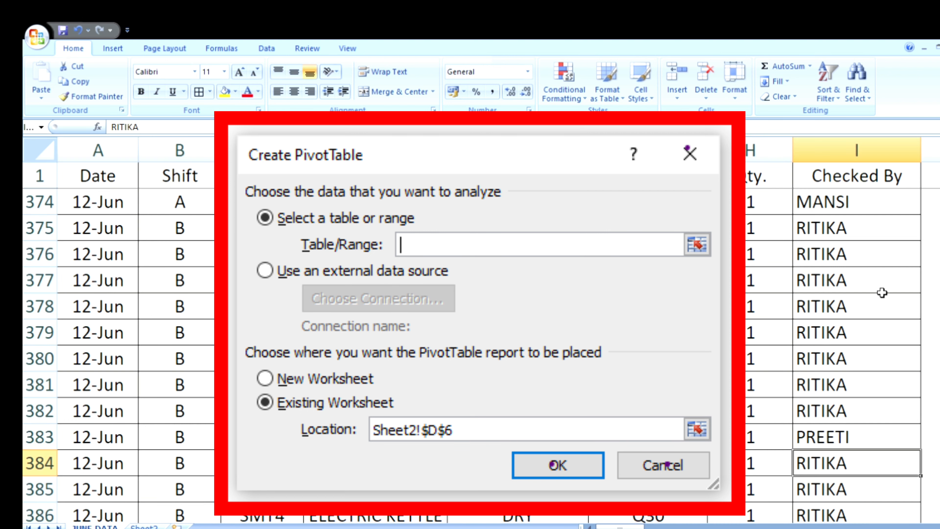
Step: Fill the record in row 1075 of JUNE DATA down through row 1387 across columns A to I
scroll(81, 362, "down", 20)
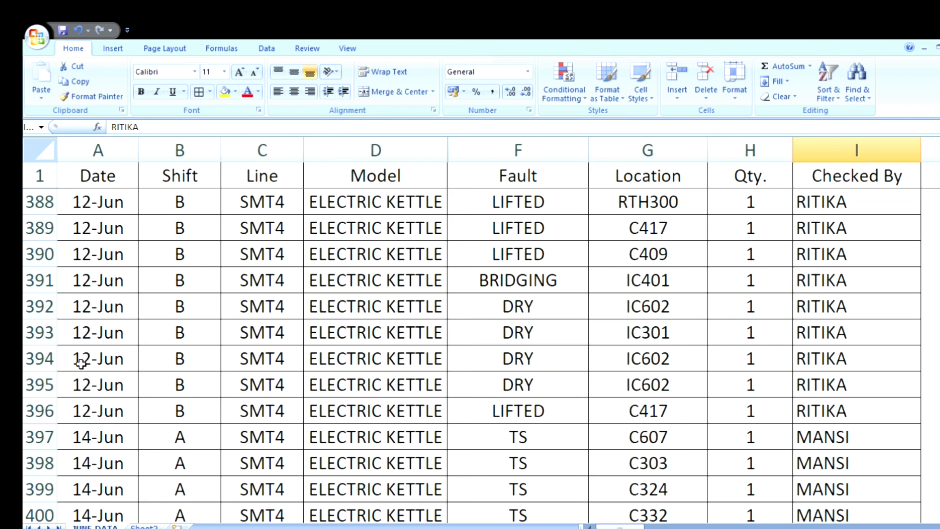
scroll(80, 362, "down", 20)
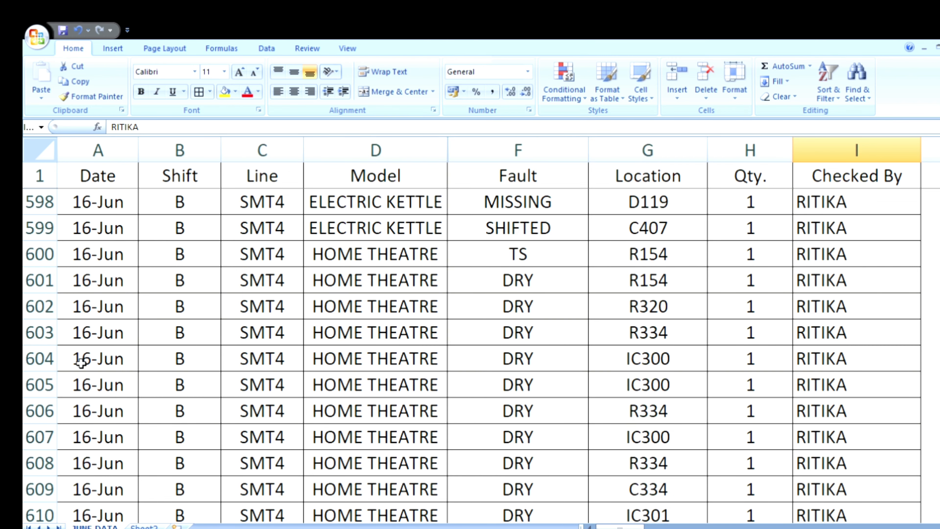
scroll(81, 362, "down", 20)
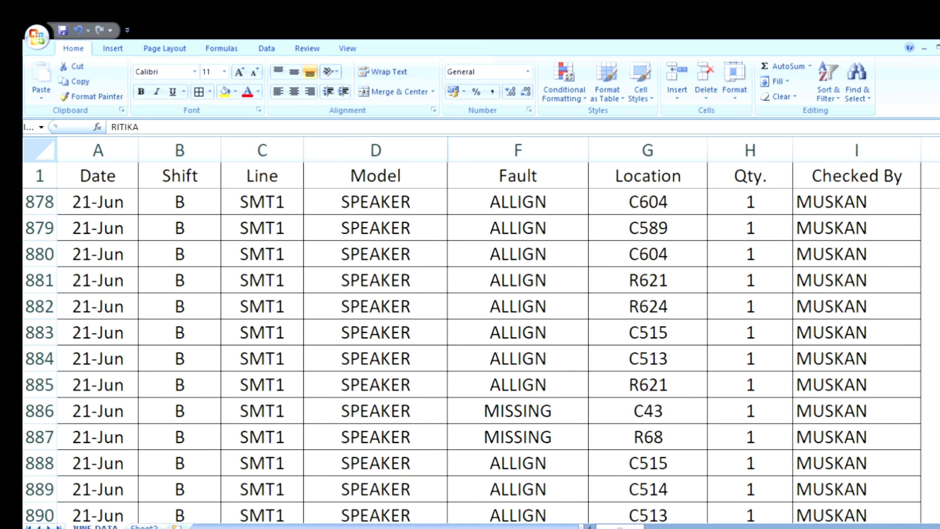
scroll(477, 329, "down", 20)
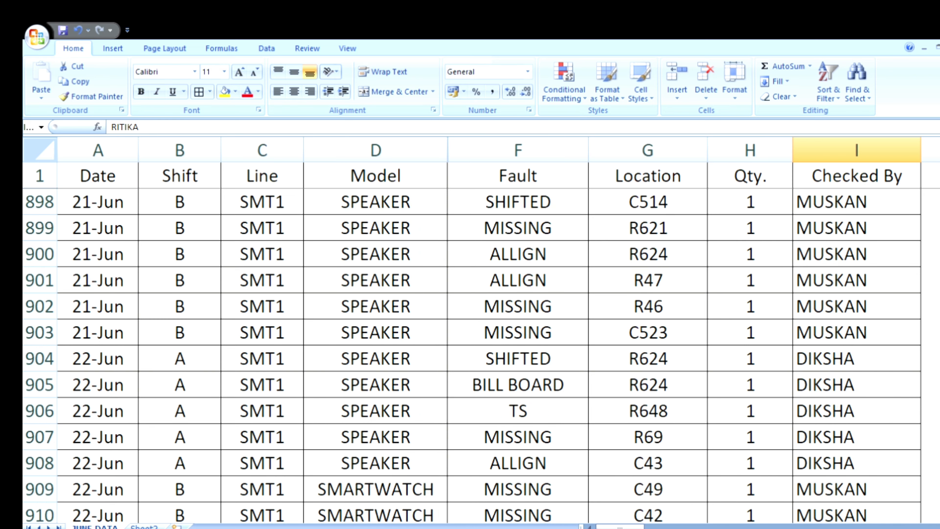
left_click_drag(939, 510, 827, 488)
left_click_drag(939, 453, 939, 513)
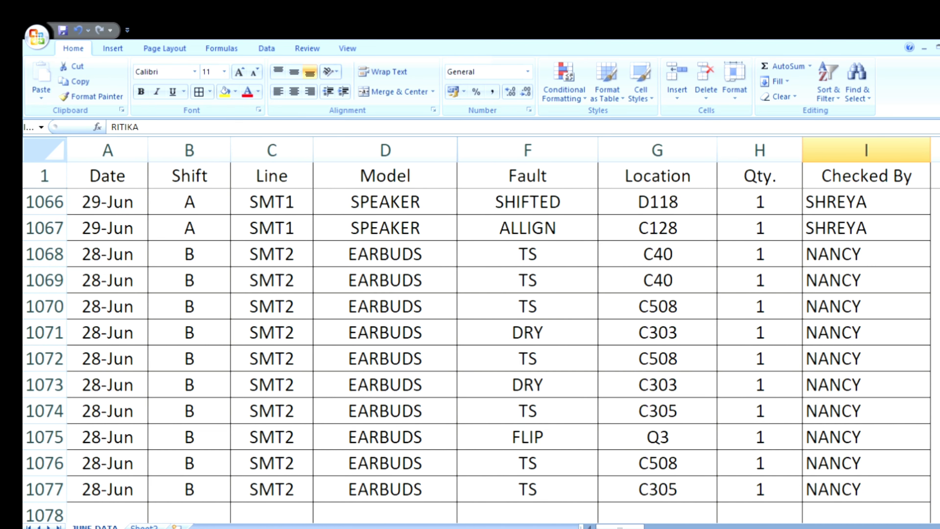
scroll(305, 462, "down", 5)
scroll(306, 454, "up", 2)
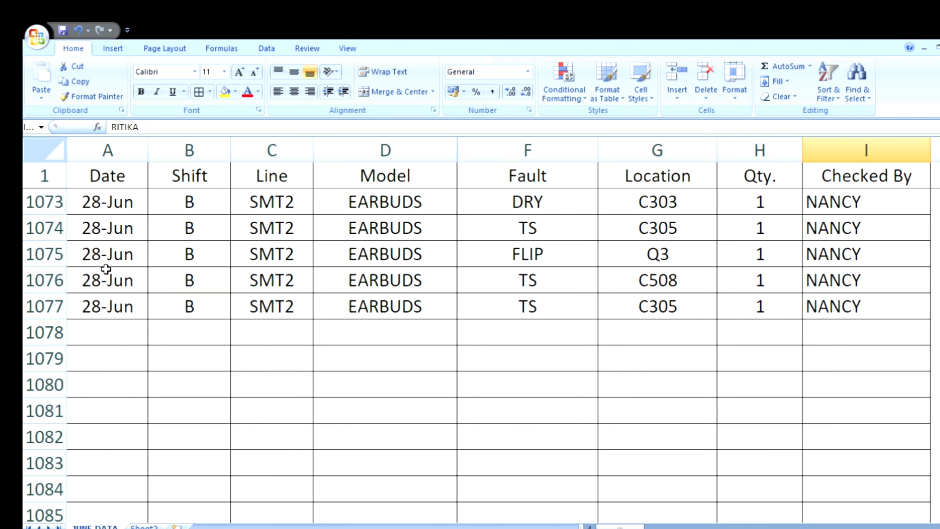
left_click_drag(106, 260, 810, 329)
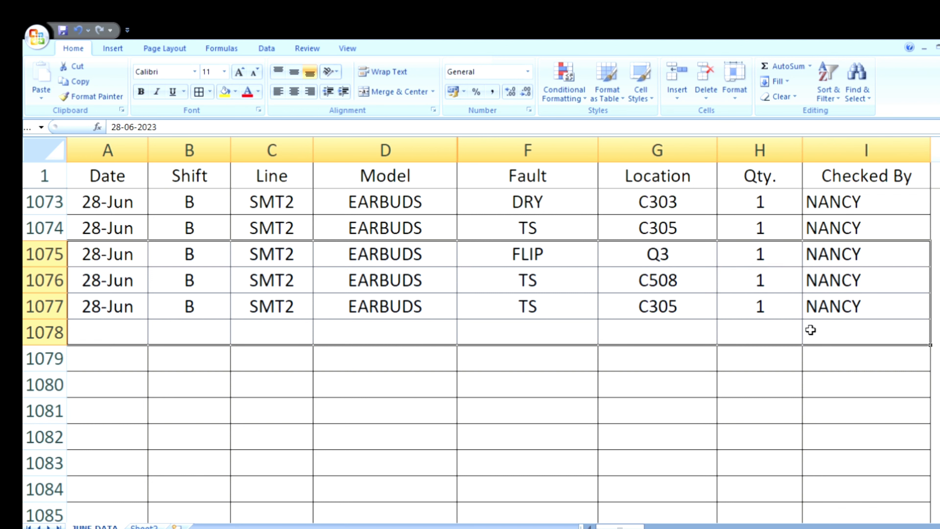
left_click_drag(811, 331, 827, 445)
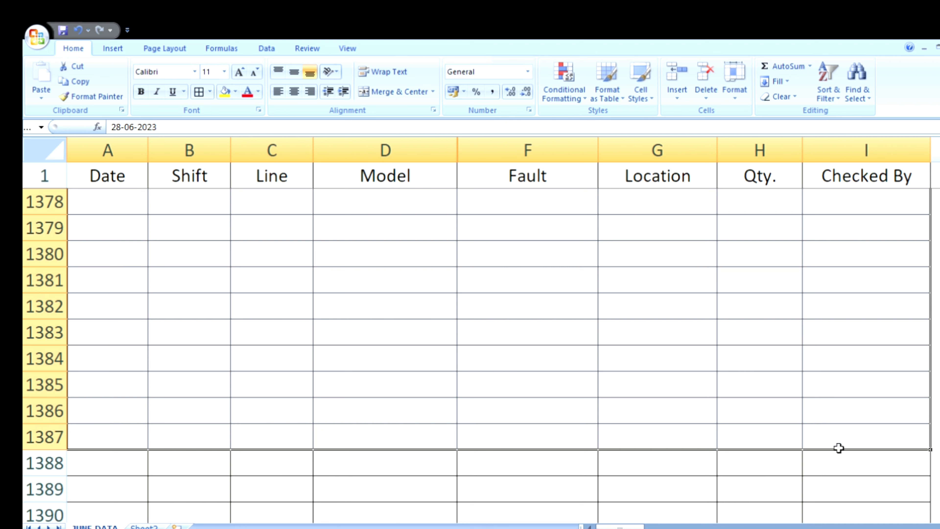
left_click_drag(839, 447, 837, 447)
key("ctrl+d")
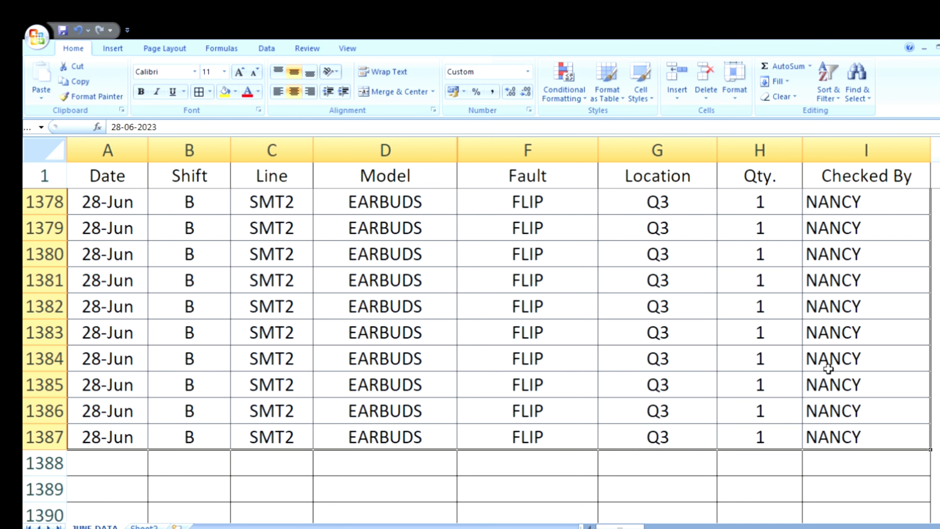
Step: Select the Qty. column of JUNE DATA, return to Sheet2 and examine the PivotTable's filters and fault quantities
left_click(782, 165)
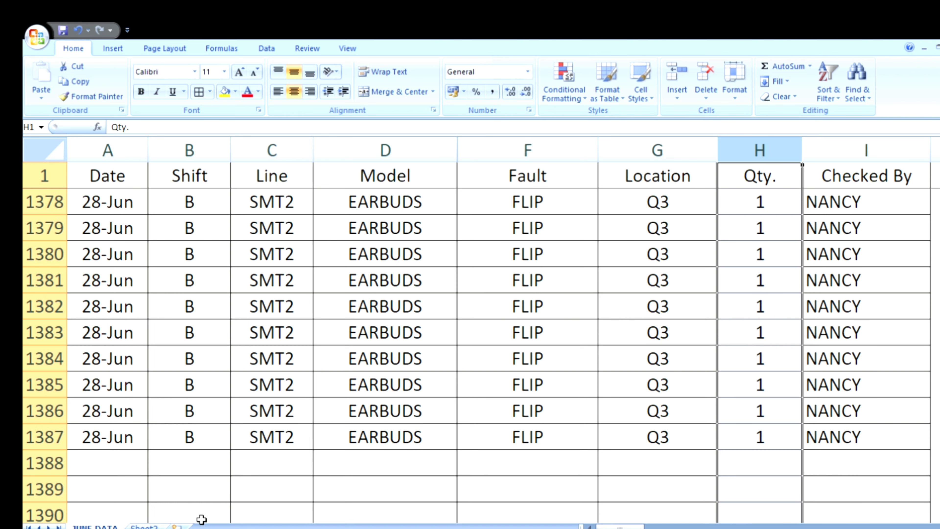
left_click(144, 528)
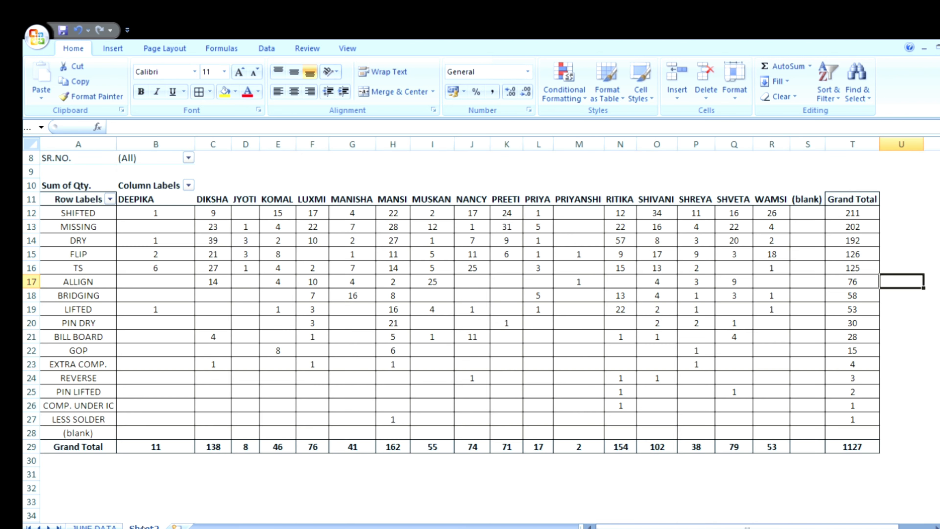
left_click(328, 257)
scroll(92, 257, "up", 3)
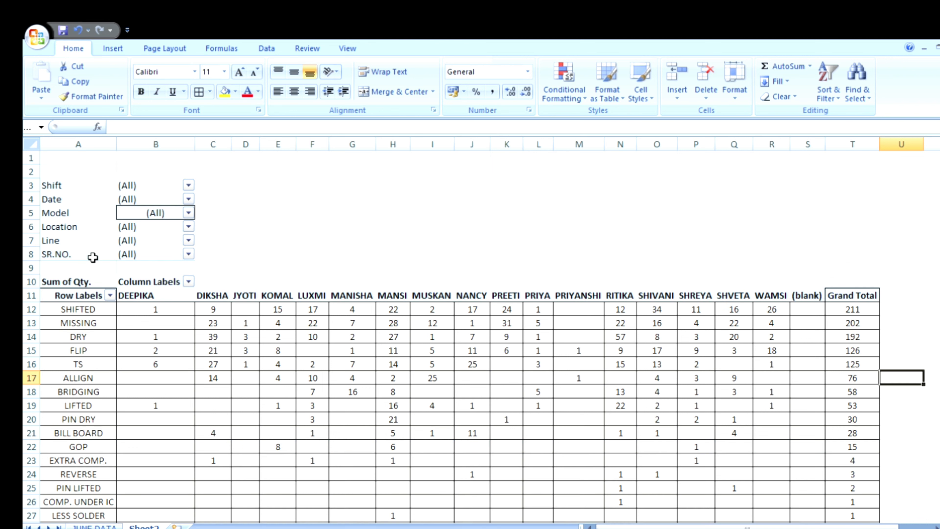
Step: Refresh the PivotTable on Sheet2 to include the added JUNE DATA records and review its totals per fault and checker
left_click(93, 335)
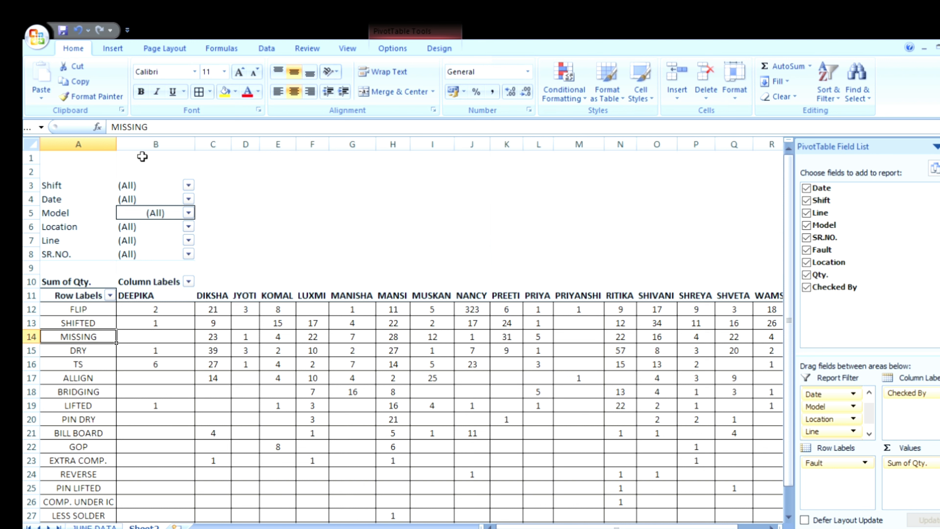
scroll(561, 292, "down", 5)
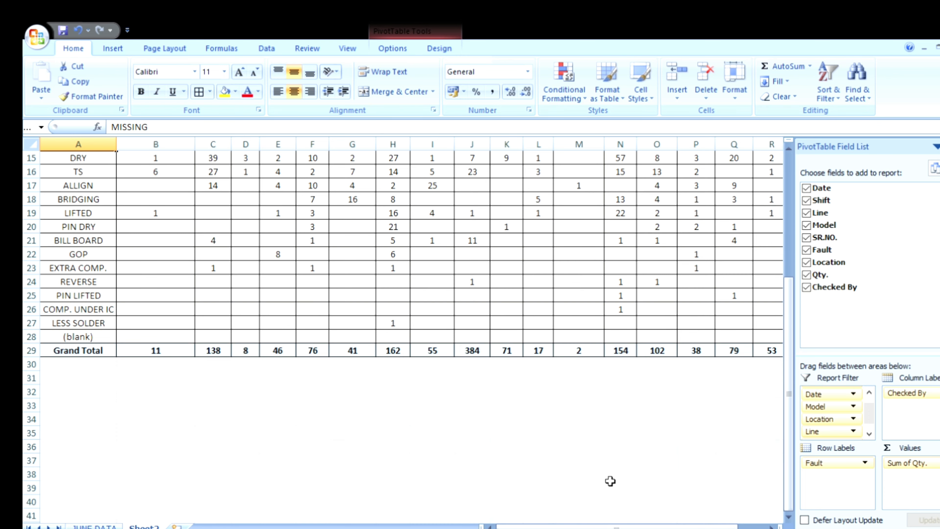
left_click_drag(597, 526, 625, 526)
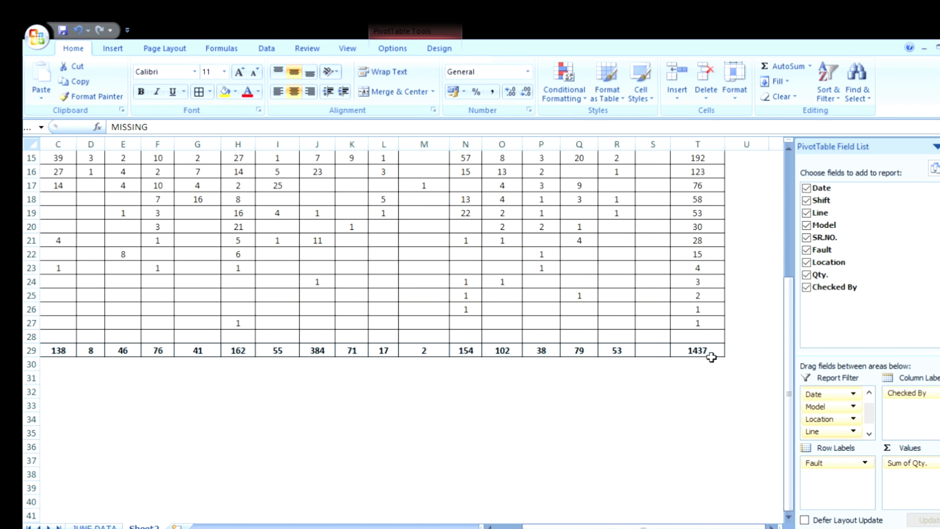
scroll(652, 369, "up", 2)
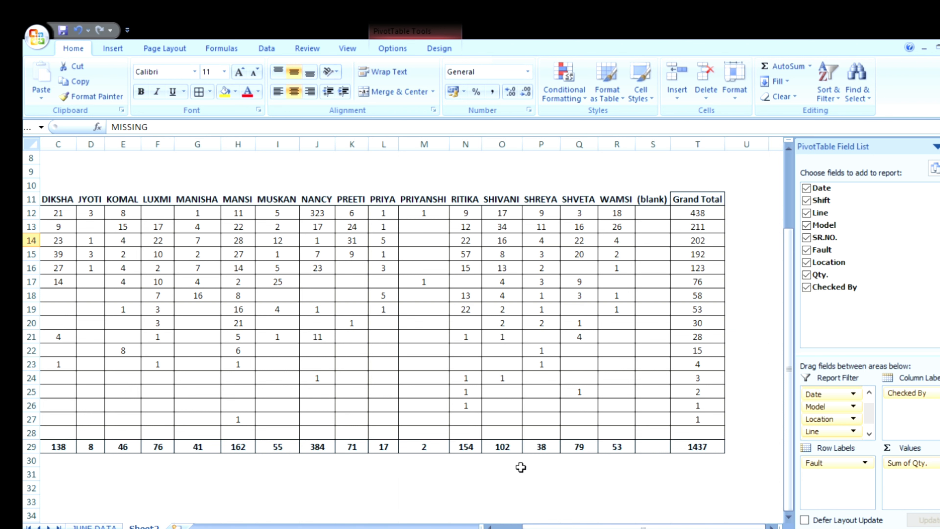
Step: Return to JUNE DATA, look through the filled records and select columns A to I to review the full source range
left_click(95, 526)
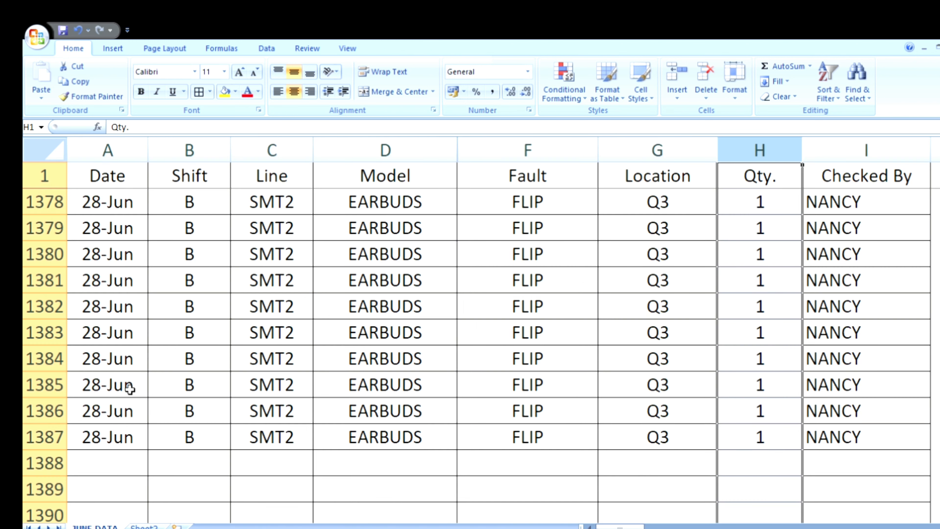
scroll(144, 369, "up", 12)
scroll(144, 369, "up", 20)
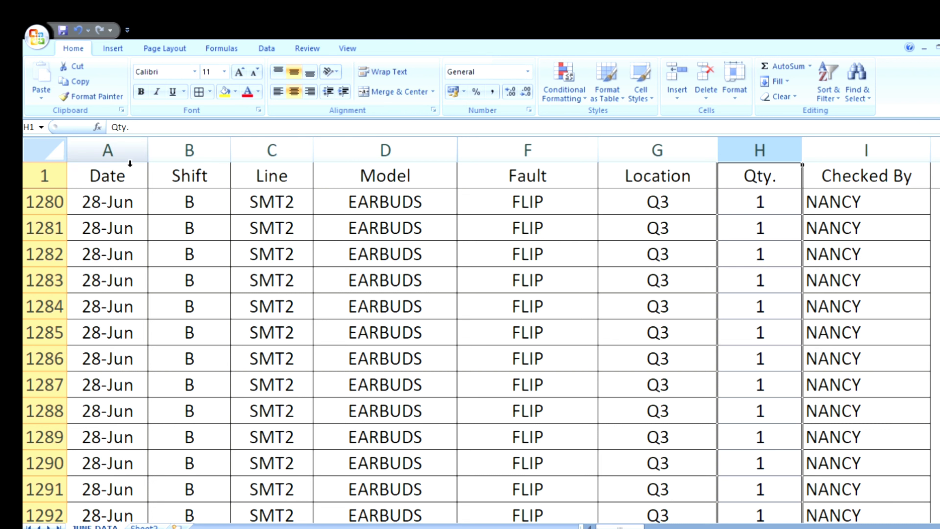
left_click_drag(128, 152, 893, 210)
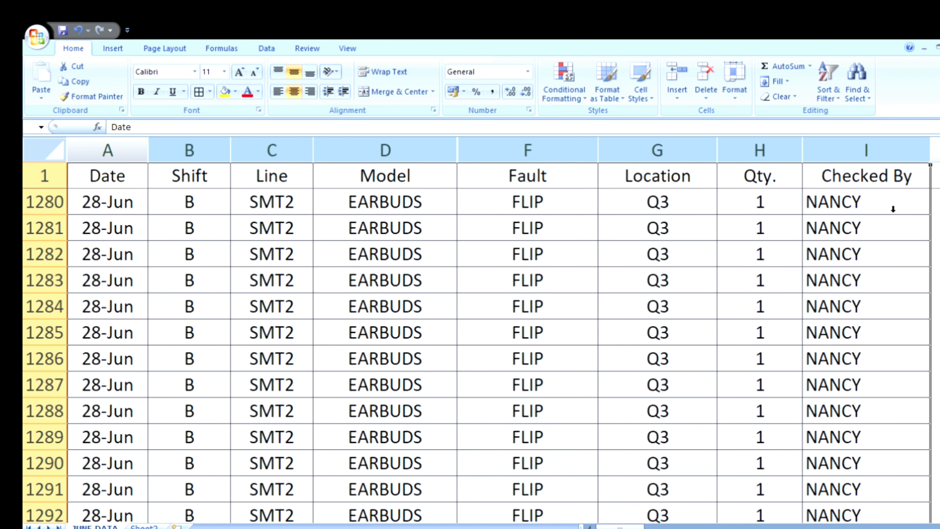
left_click_drag(882, 270, 313, 164)
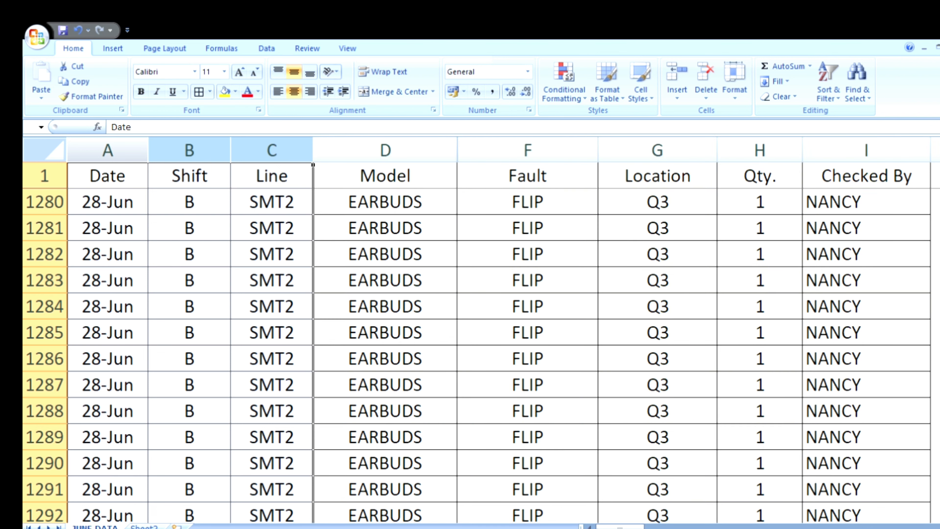
left_click_drag(295, 490, 844, 489)
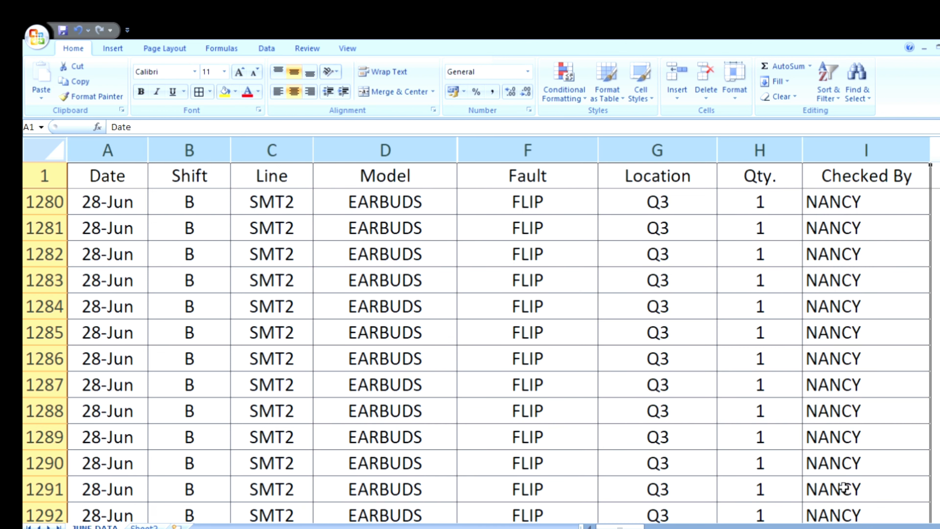